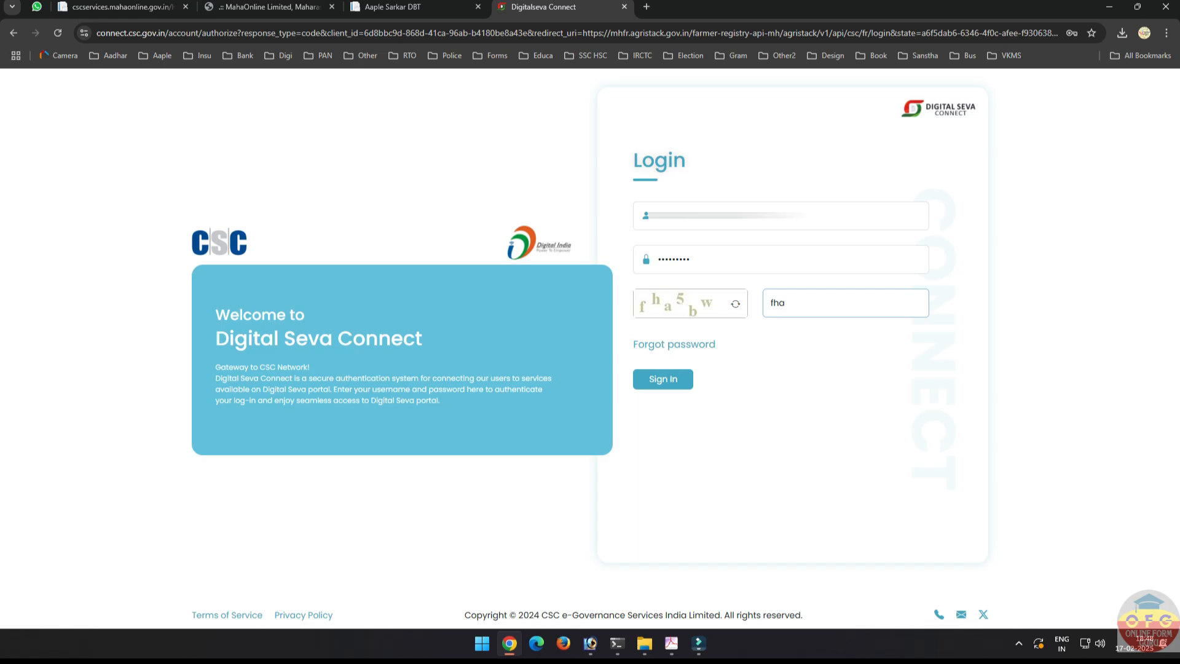
# Step: Finish entering the captcha and submit the Digital Seva Connect sign-in
pyautogui.write('5bw')
pyautogui.press('Return')
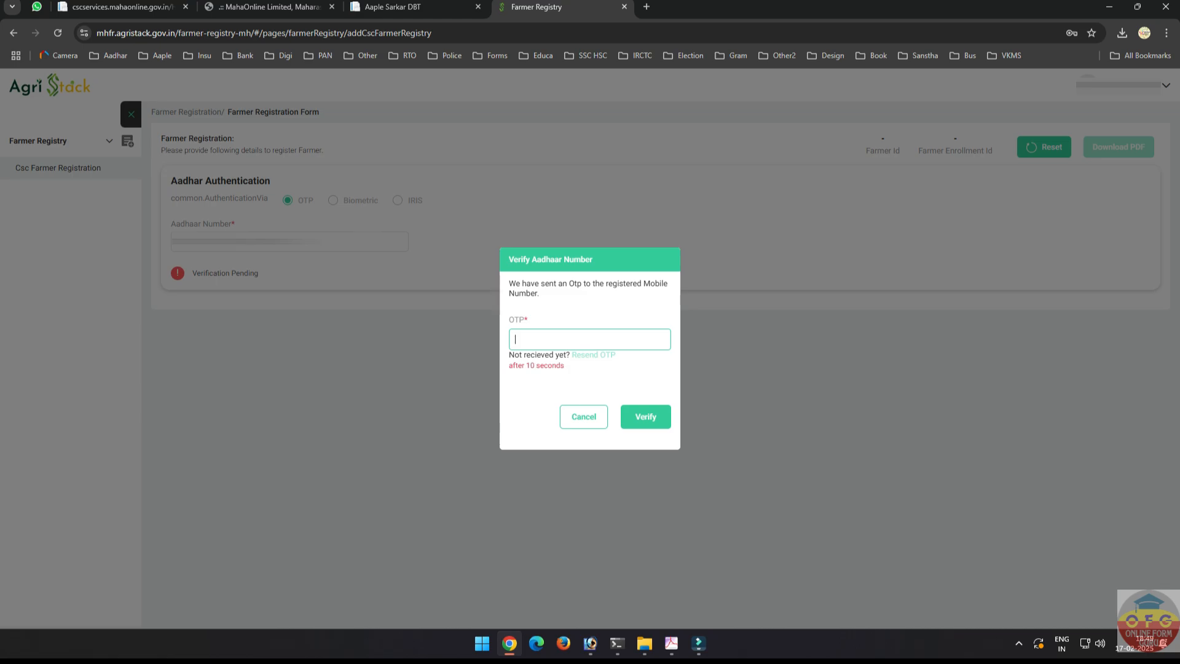
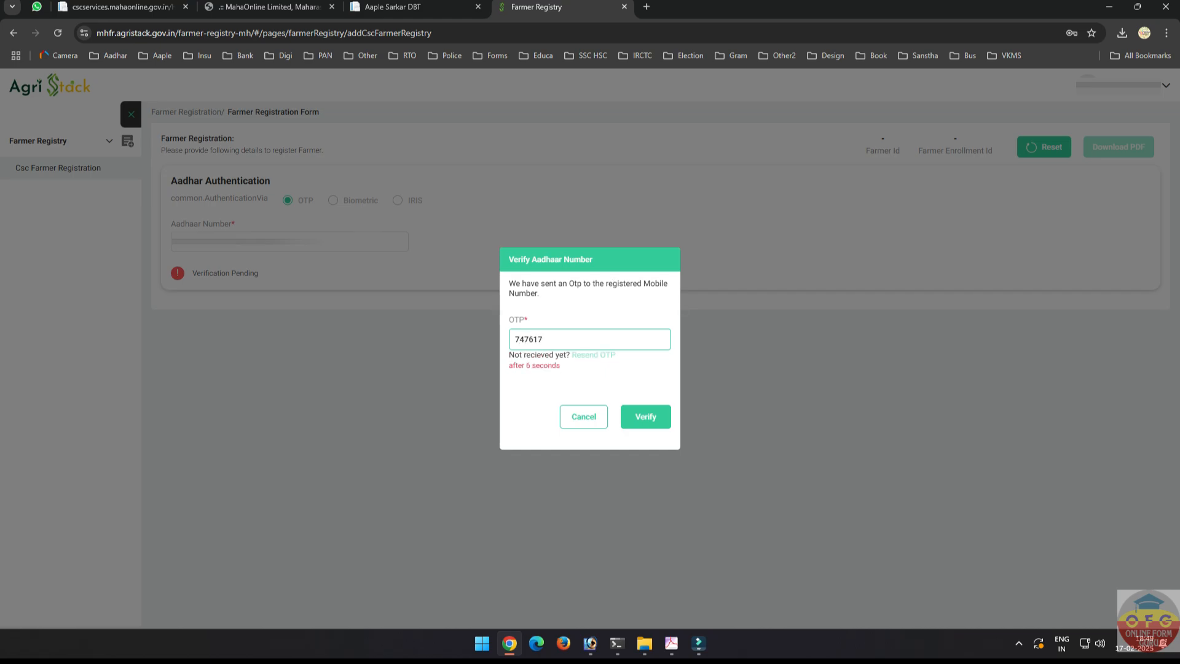
# Step: Enter the 6-digit OTP to verify the farmer's Aadhaar number
pyautogui.press('Return')
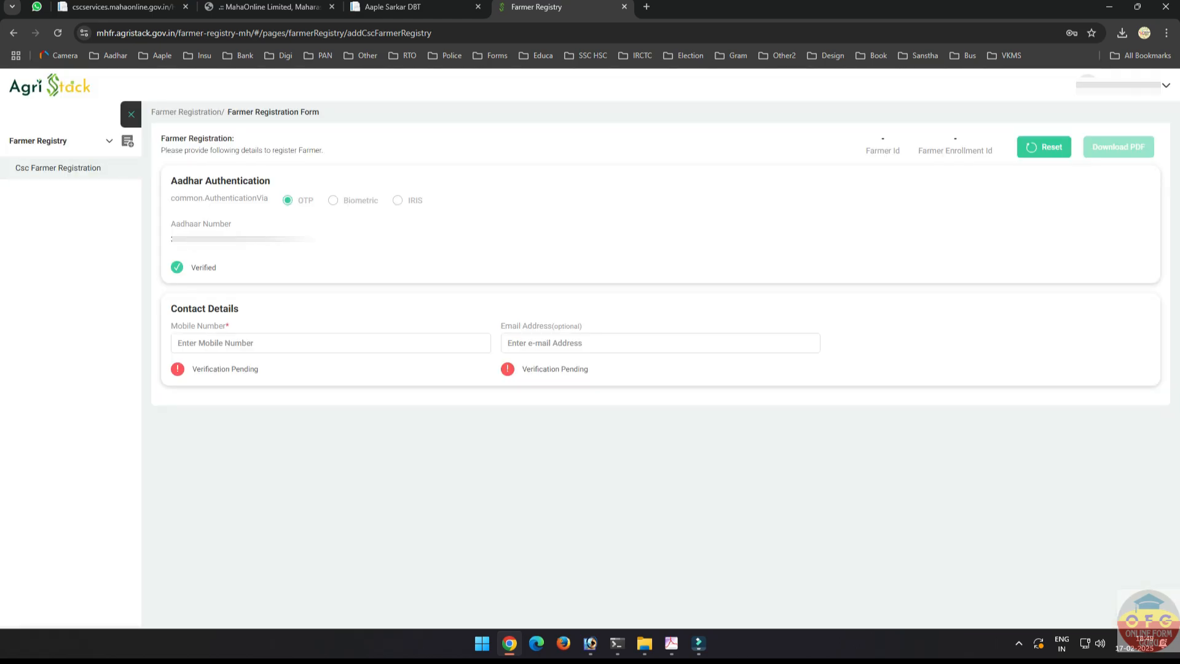
# Step: Enter the farmer's mobile number and verify it with the received OTP
pyautogui.click(330, 343)
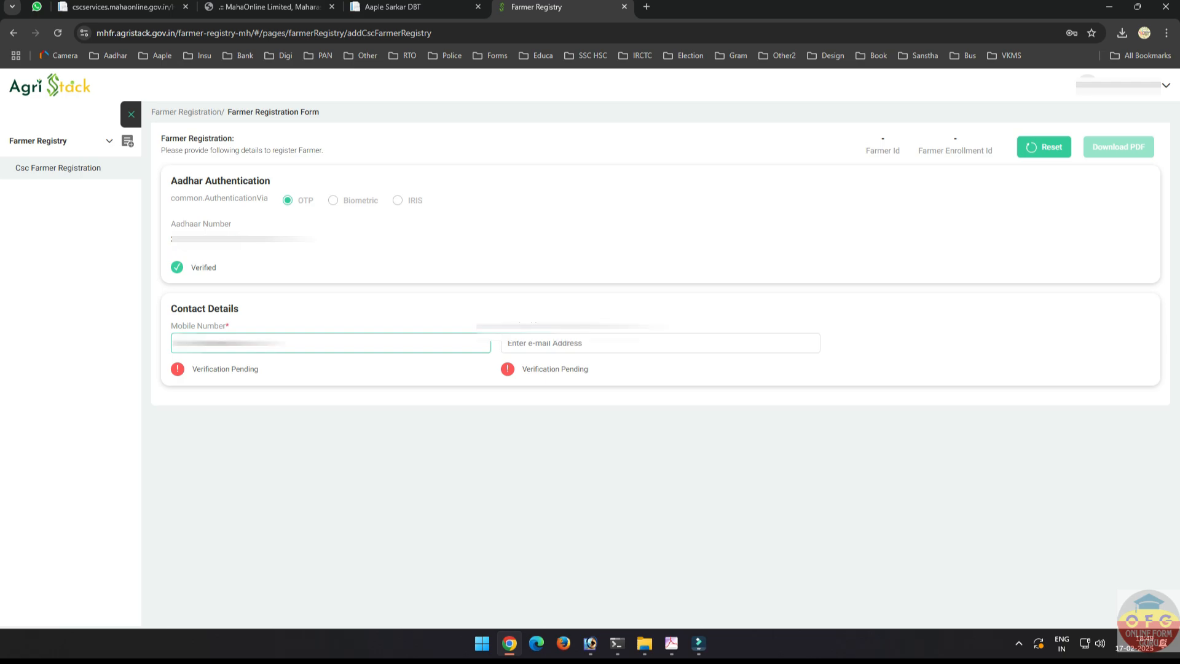
pyautogui.write('98000')
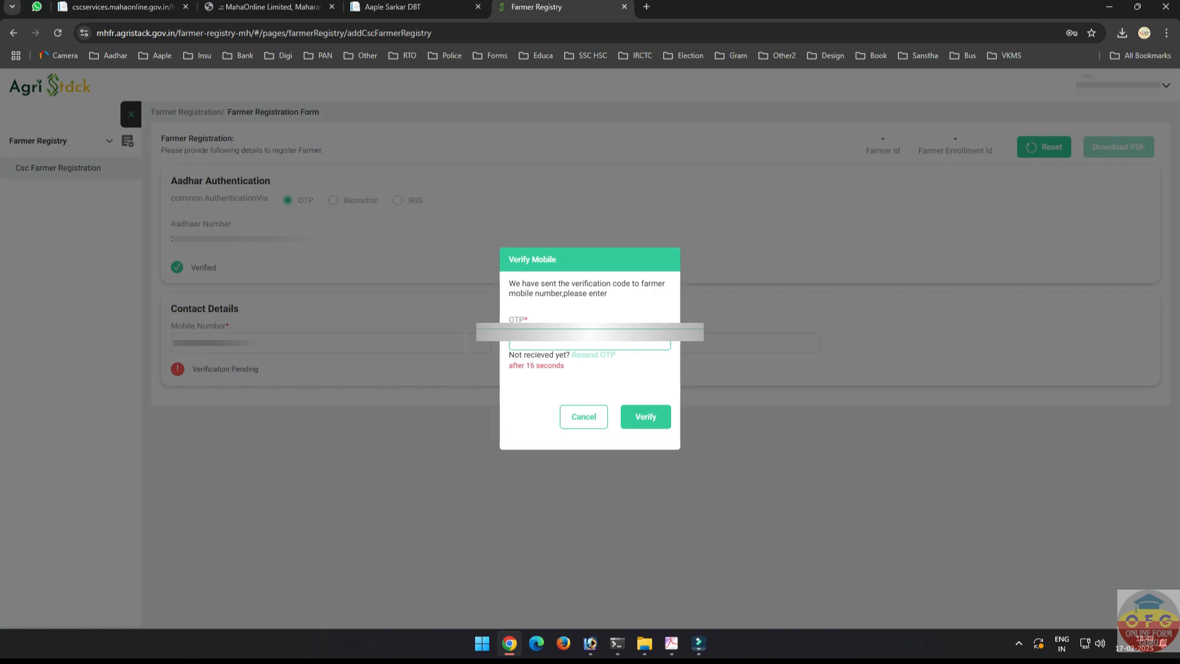
pyautogui.write('*')
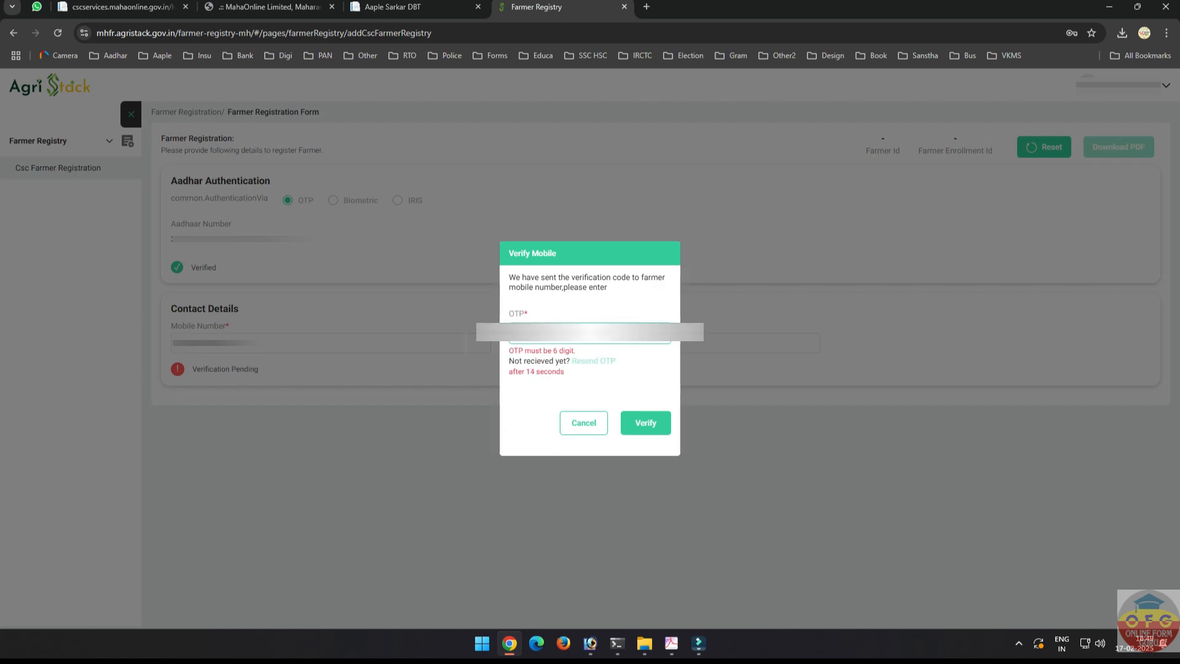
pyautogui.write('*')
pyautogui.click(646, 417)
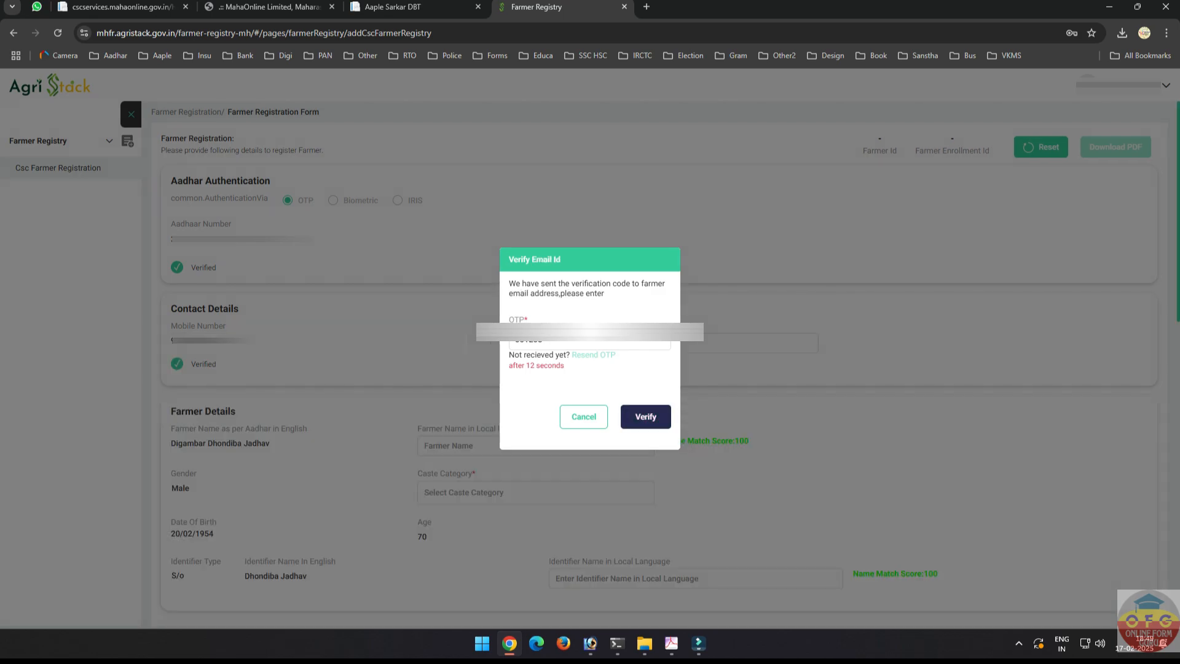
# Step: Type the farmer's name in Marathi in Farmer Name in Local Language
pyautogui.scroll(-2, 536, 344)
pyautogui.click(536, 329)
pyautogui.hotkey('alt', 'shift')
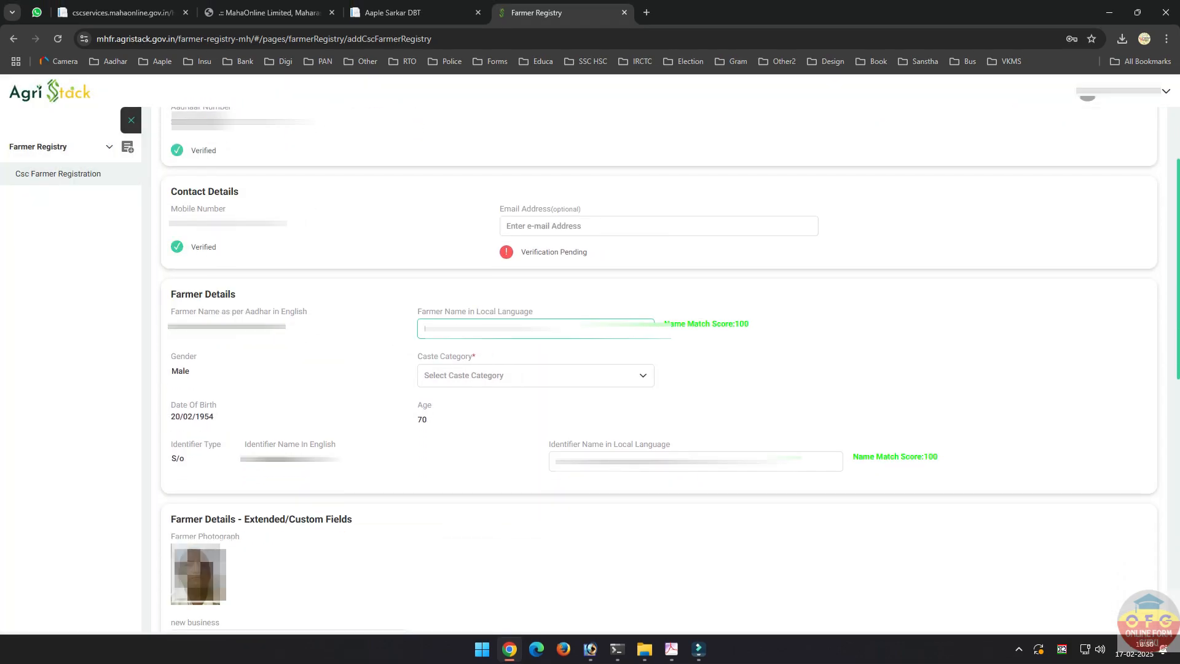
pyautogui.write('g')
pyautogui.press('BackSpace')
pyautogui.write('^')
pyautogui.press('BackSpace')
pyautogui.write('^r')
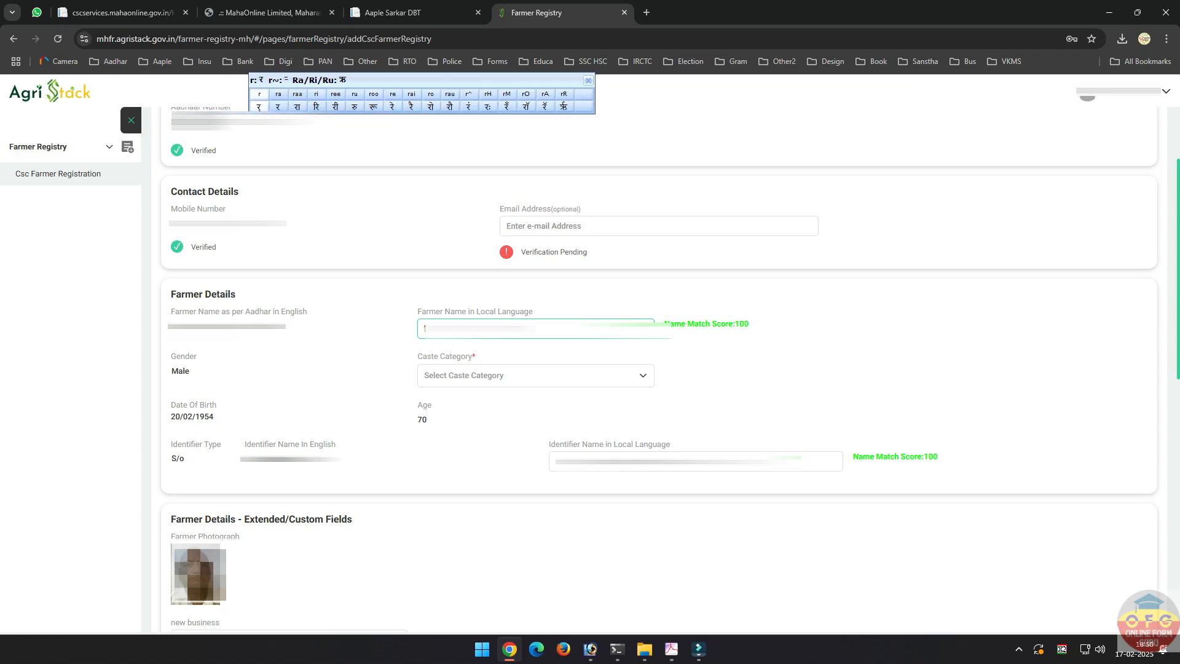
pyautogui.write('dhi')
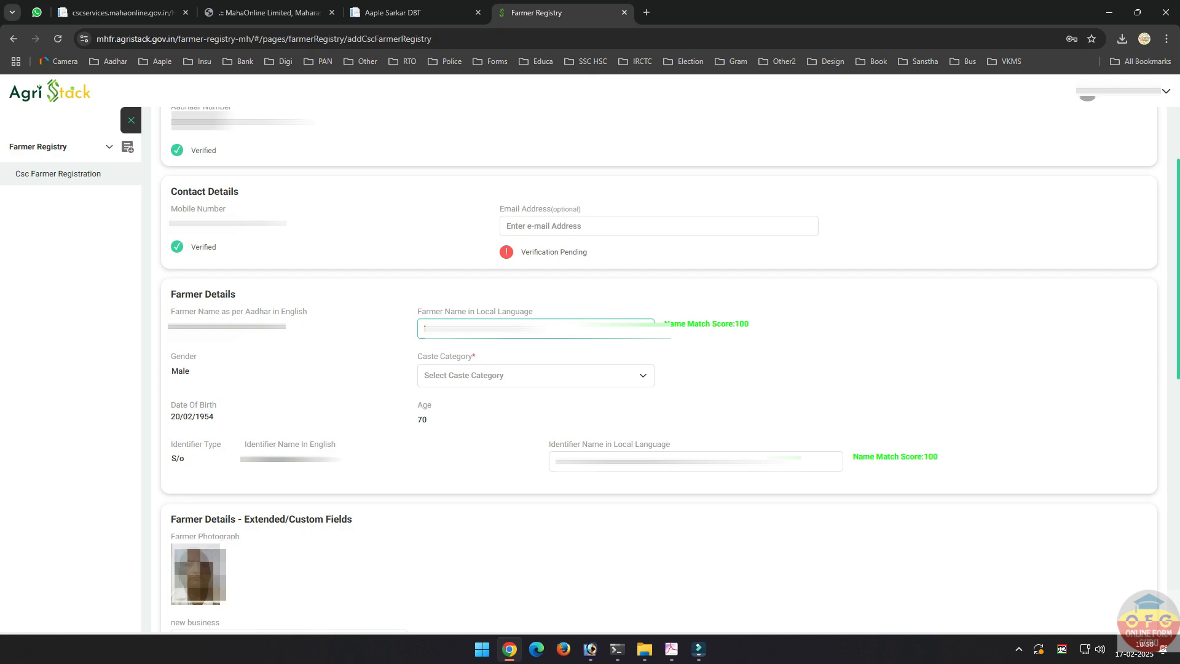
pyautogui.write(' Di dh')
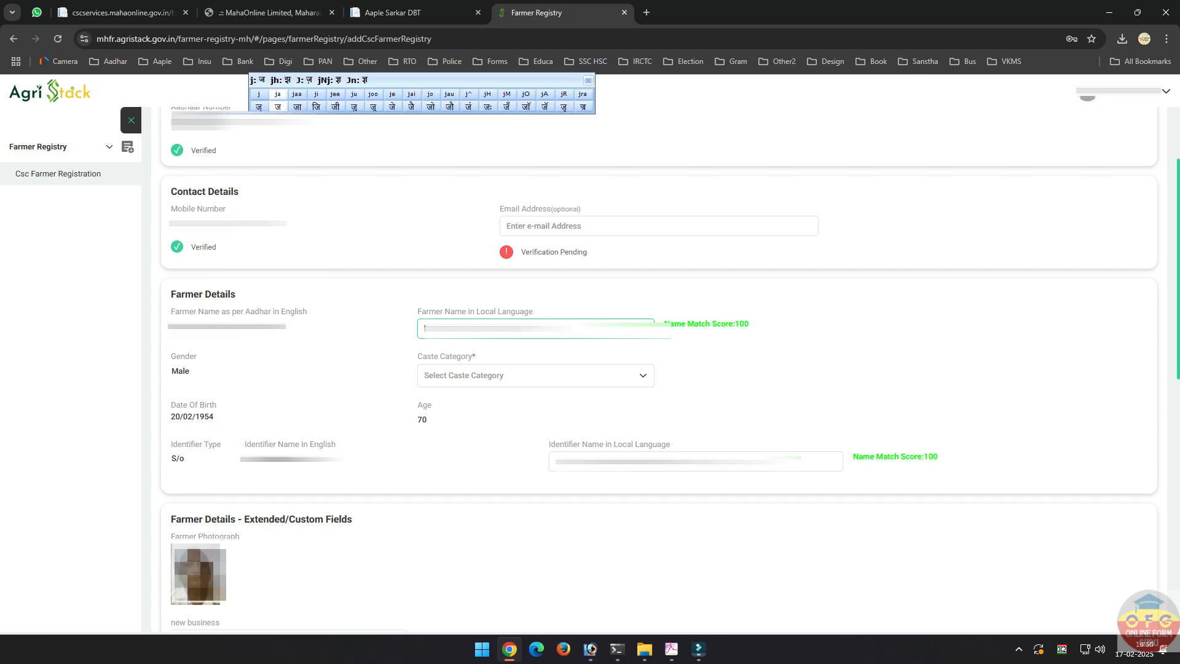
pyautogui.write('ar')
pyautogui.hotkey('alt', 'shift')
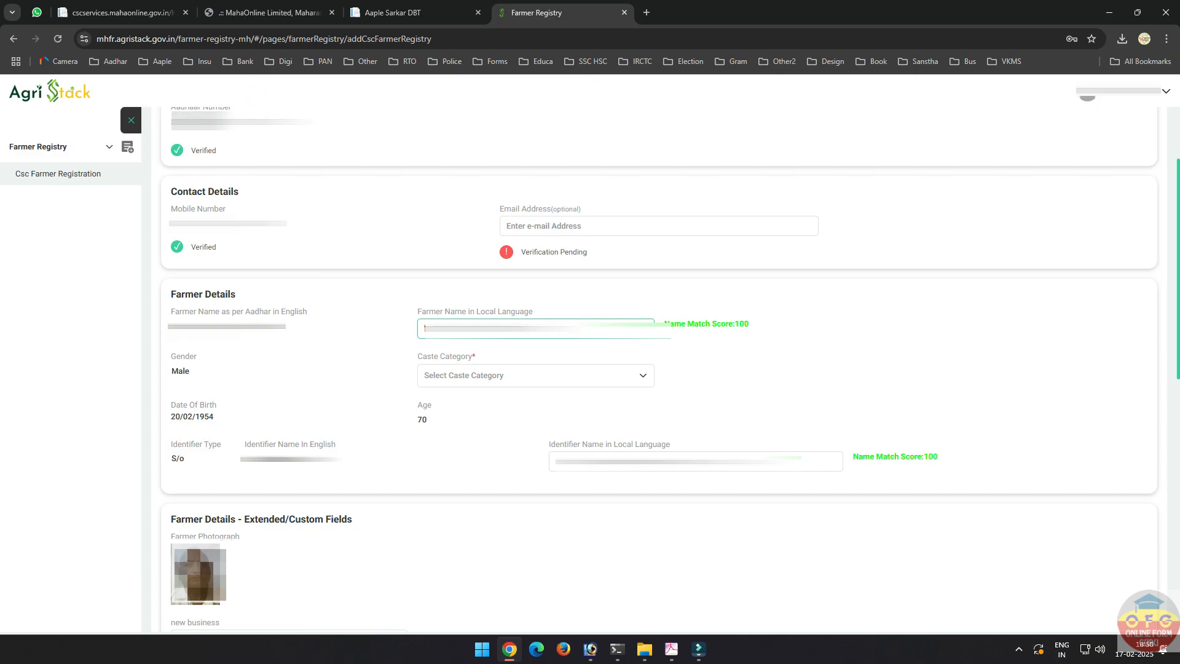
# Step: Set the Caste Category to General
pyautogui.press('Tab')
pyautogui.press('Down')
pyautogui.press('Down')
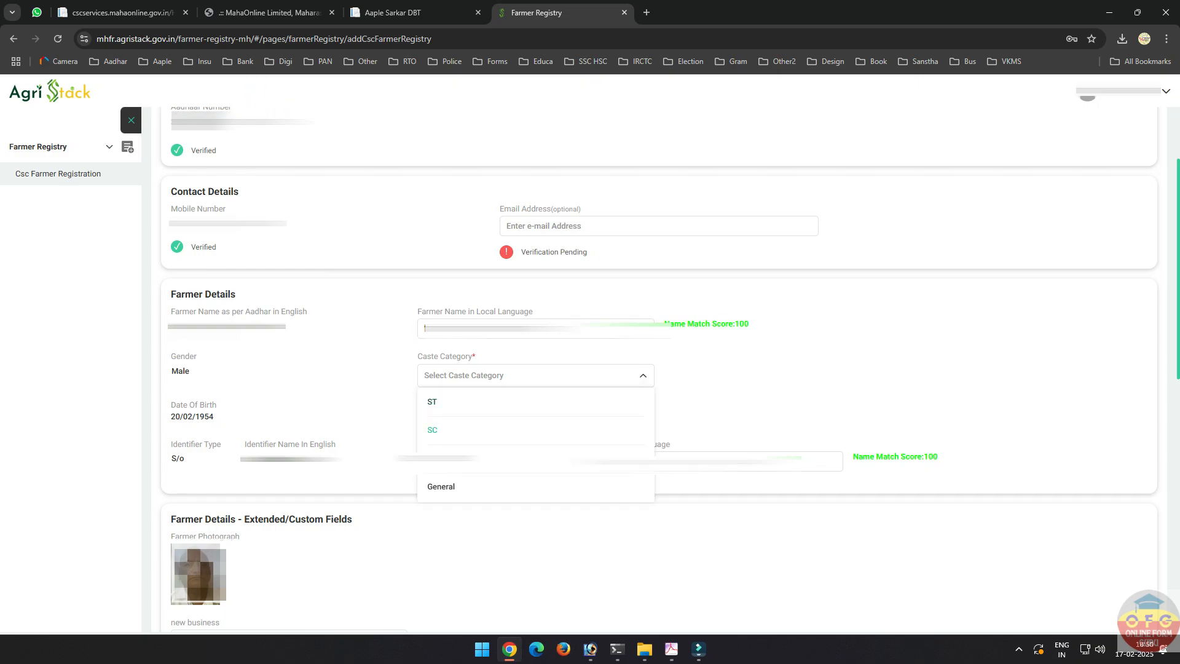
pyautogui.press('Up')
pyautogui.press('Up')
pyautogui.press('Return')
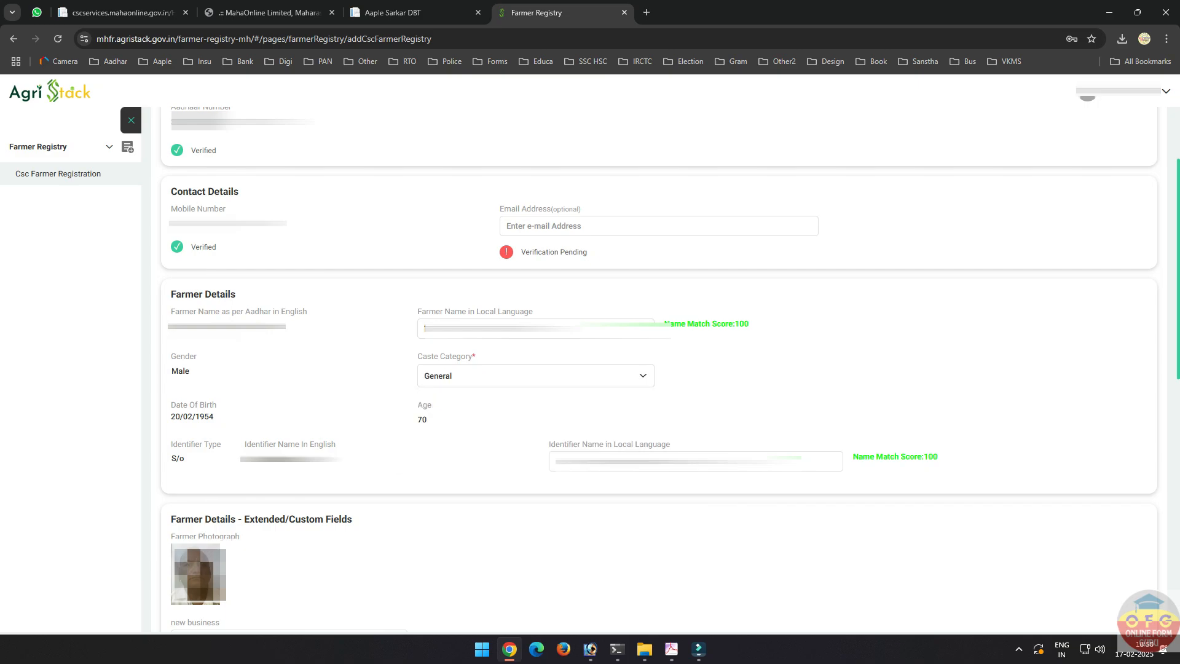
pyautogui.click(534, 328)
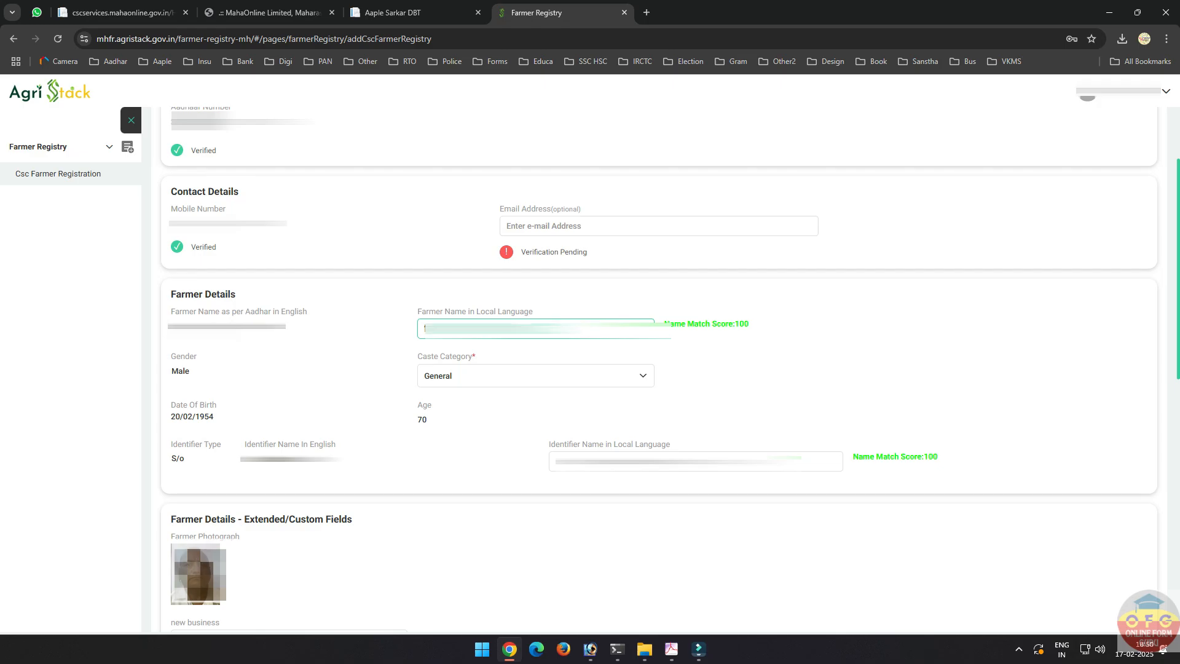
# Step: Answer No for the new business question
pyautogui.scroll(-5, 397, 333)
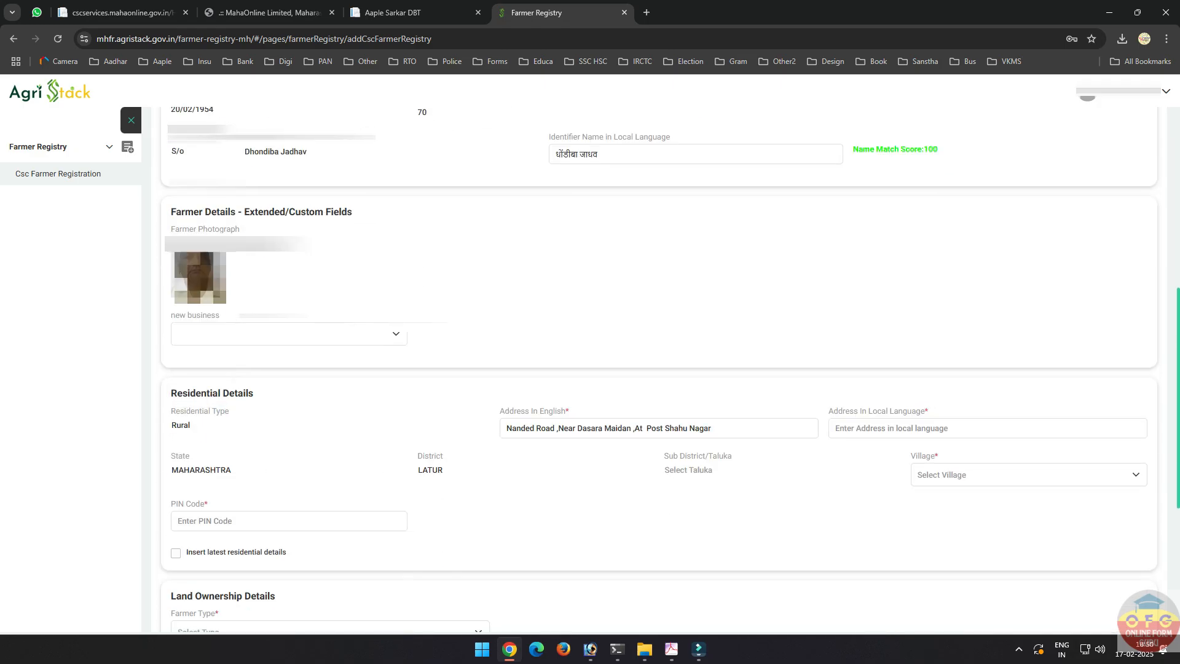
pyautogui.click(396, 334)
pyautogui.click(185, 389)
pyautogui.scroll(-2, 185, 389)
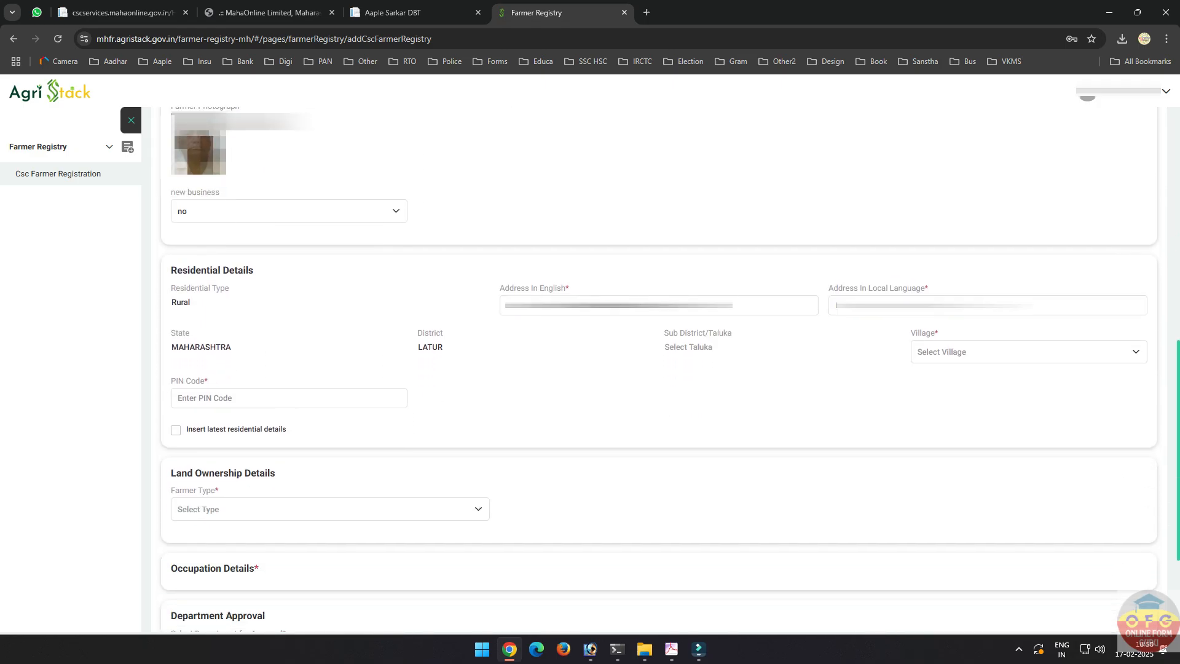
# Step: Enter the farmer's address in Marathi and tidy the English address
pyautogui.click(836, 304)
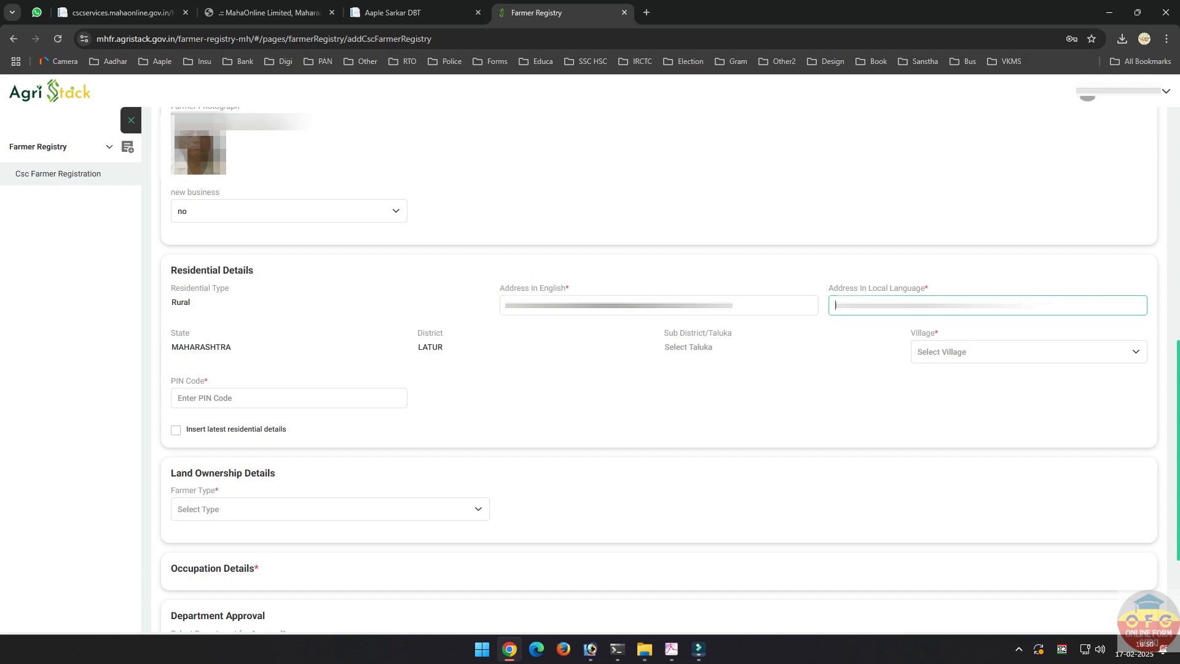
pyautogui.write('d')
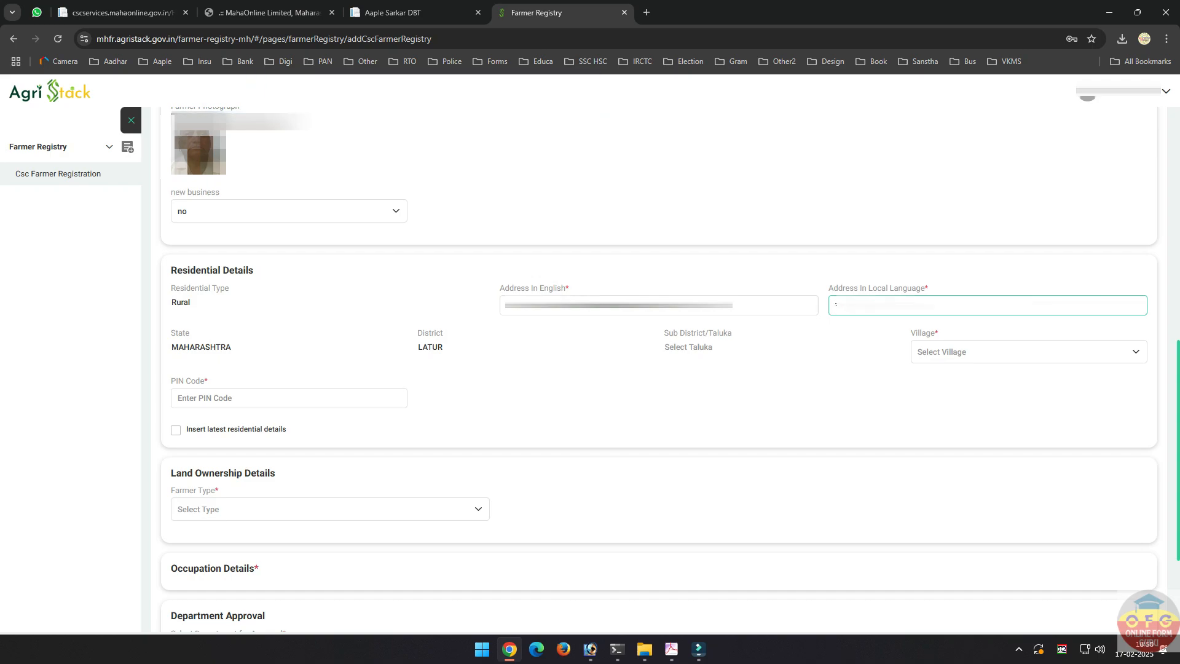
pyautogui.write('D D')
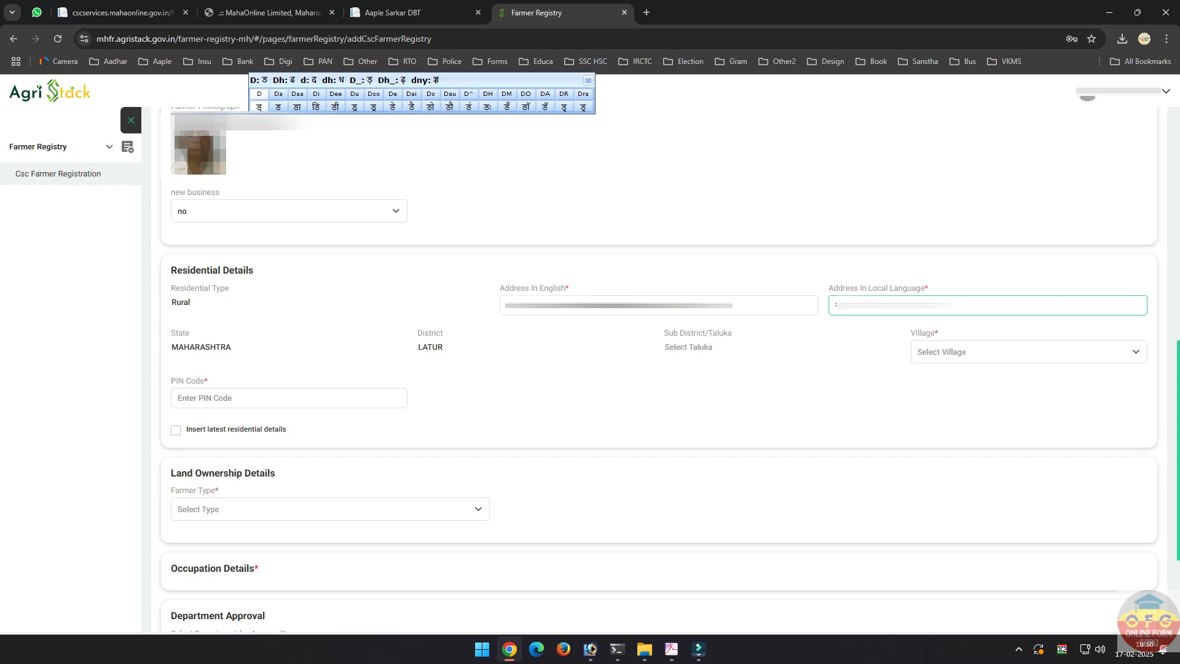
pyautogui.write('da ')
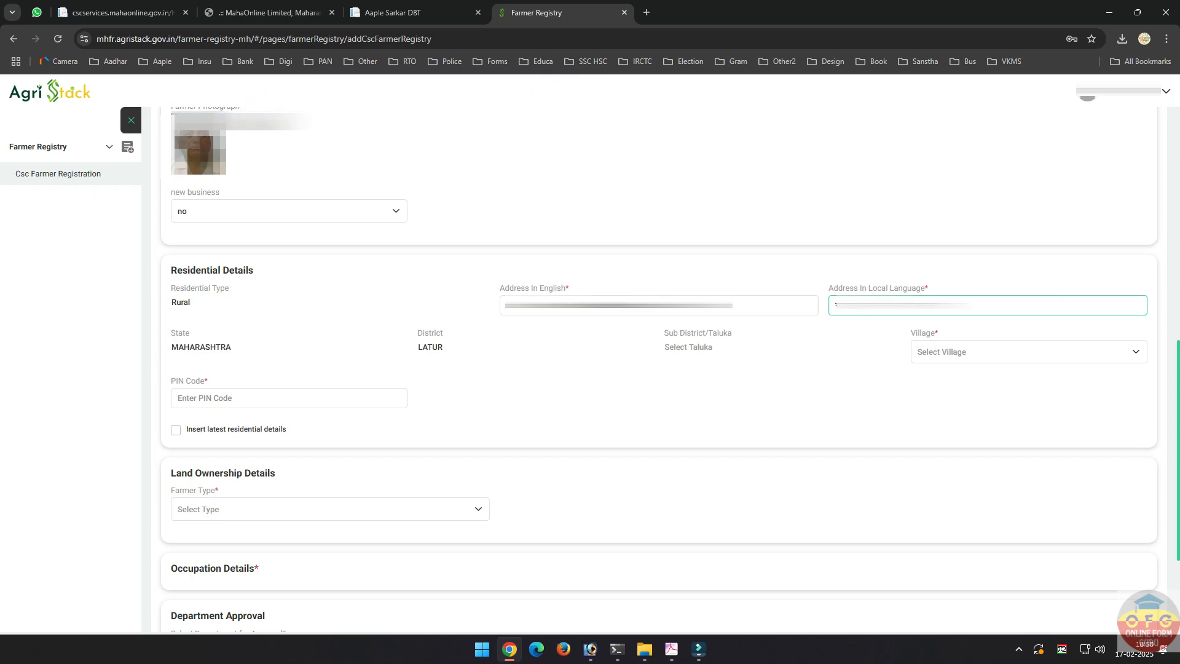
pyautogui.write('ta ta ta l sh')
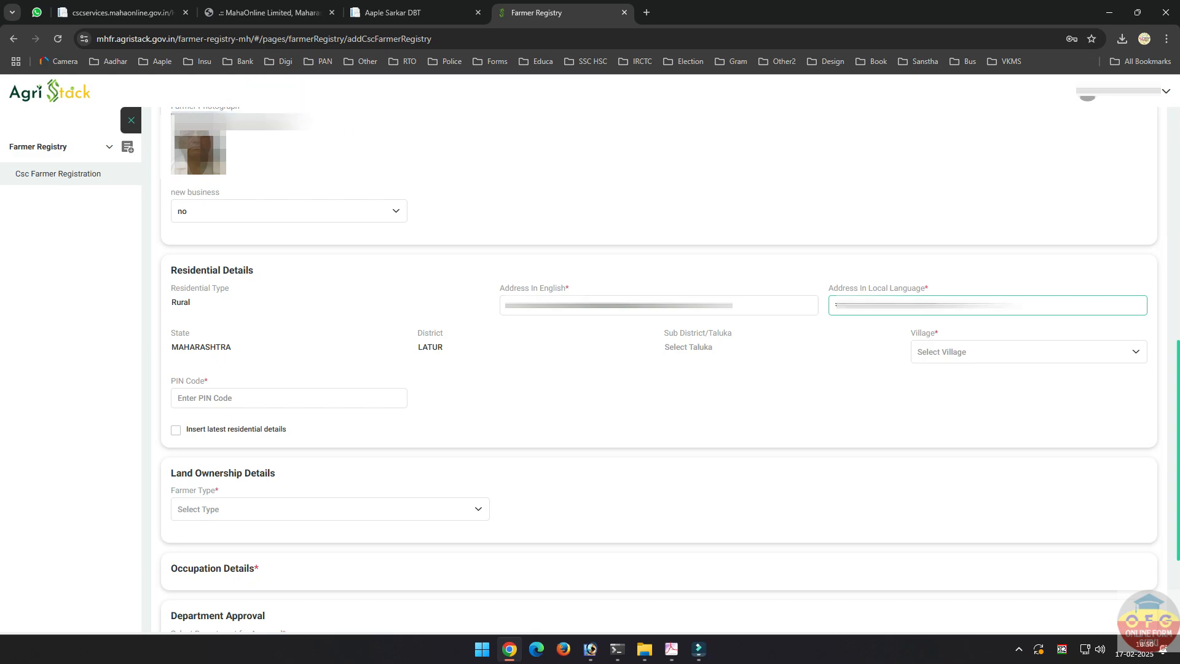
pyautogui.write(' a n')
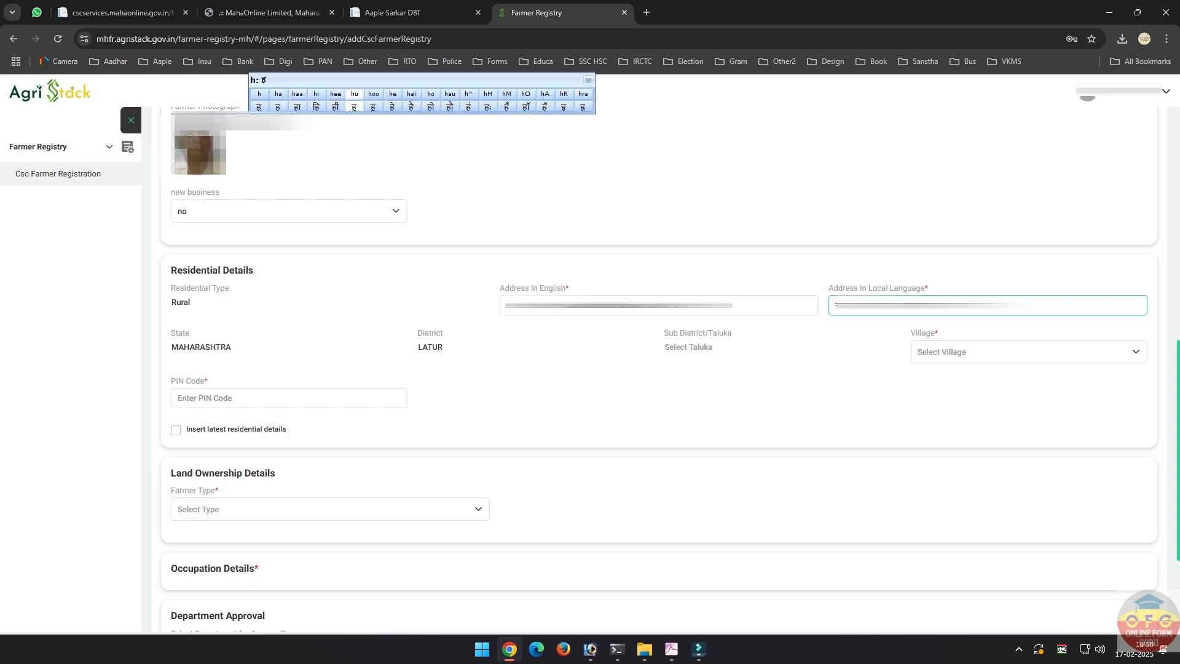
pyautogui.write(' a r')
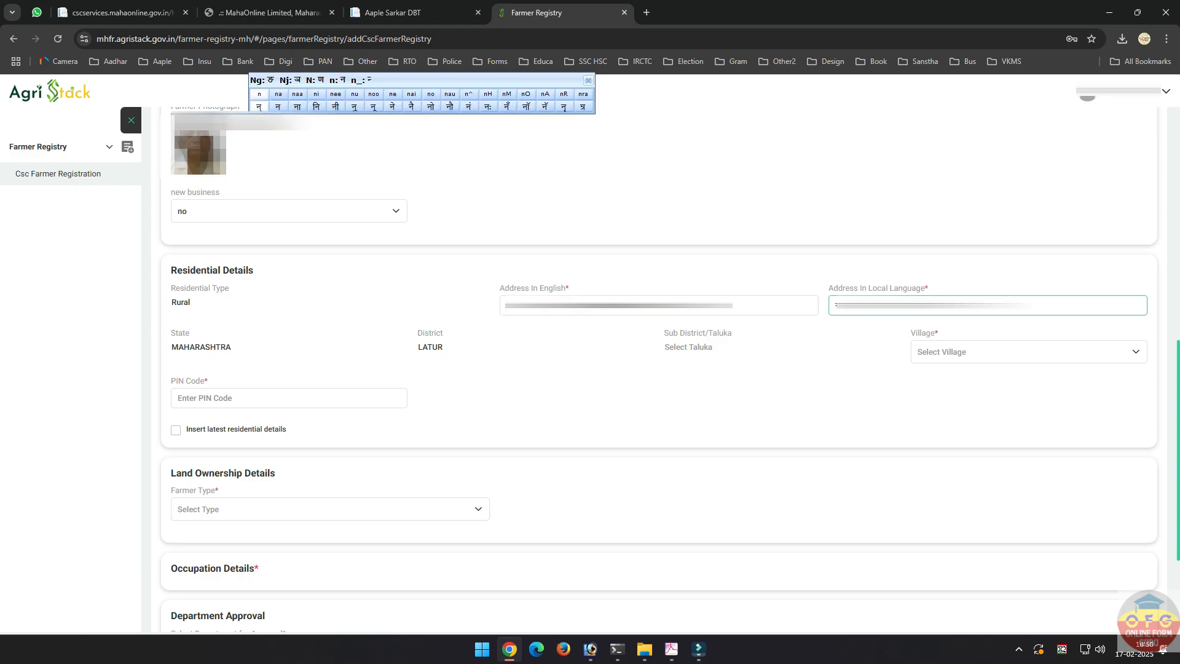
pyautogui.hotkey('alt', 'shift')
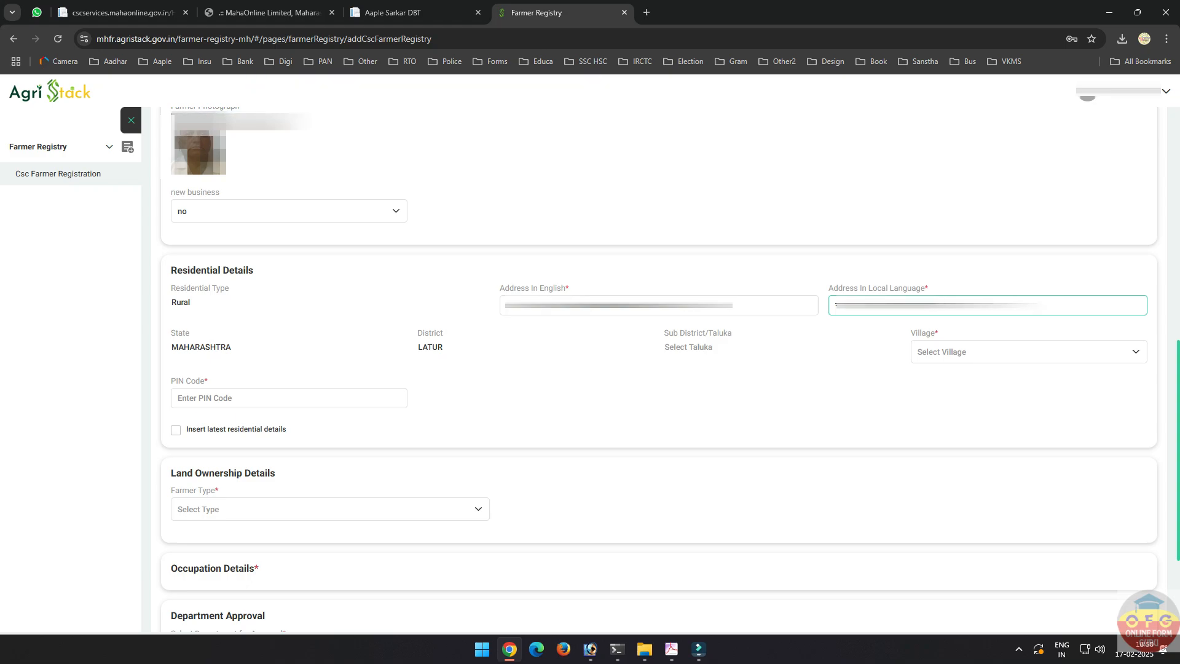
pyautogui.click(659, 305)
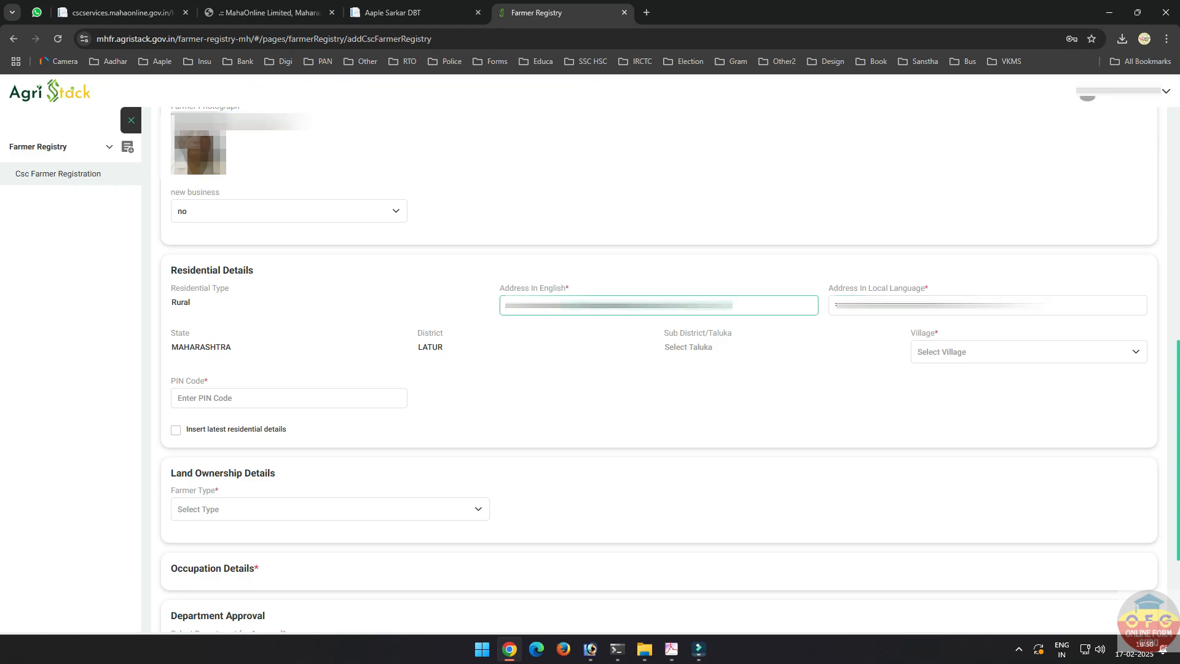
pyautogui.press('BackSpace')
pyautogui.press('BackSpace')
pyautogui.press('BackSpace')
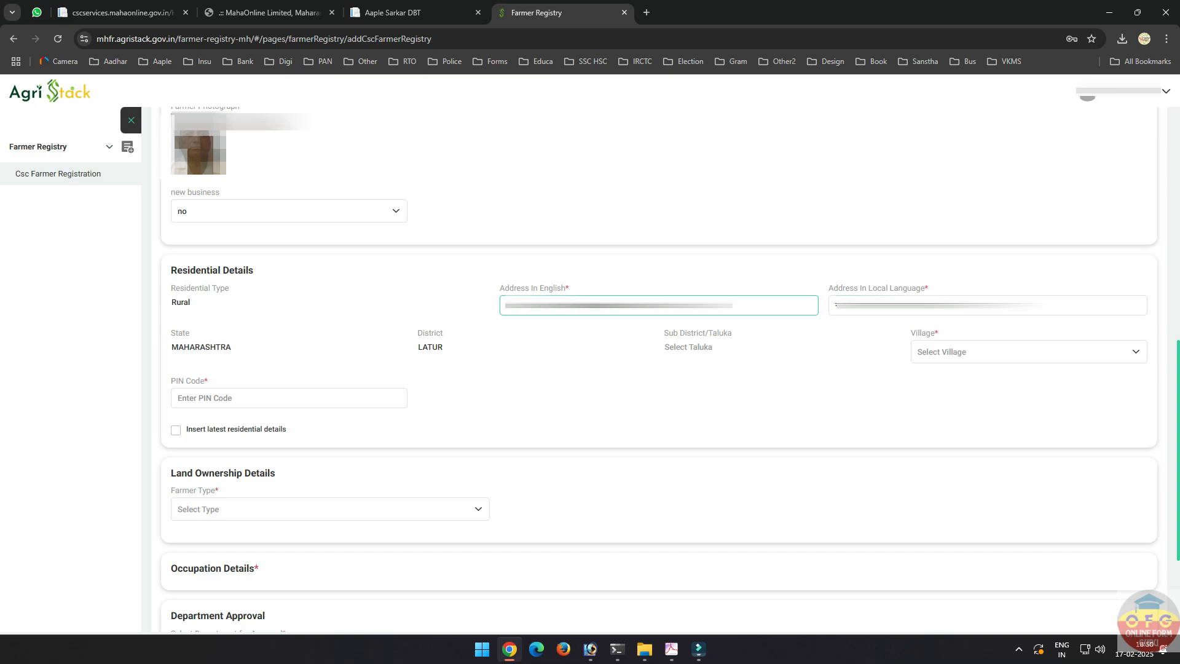
pyautogui.press('Tab')
pyautogui.click(659, 305)
pyautogui.press('Tab')
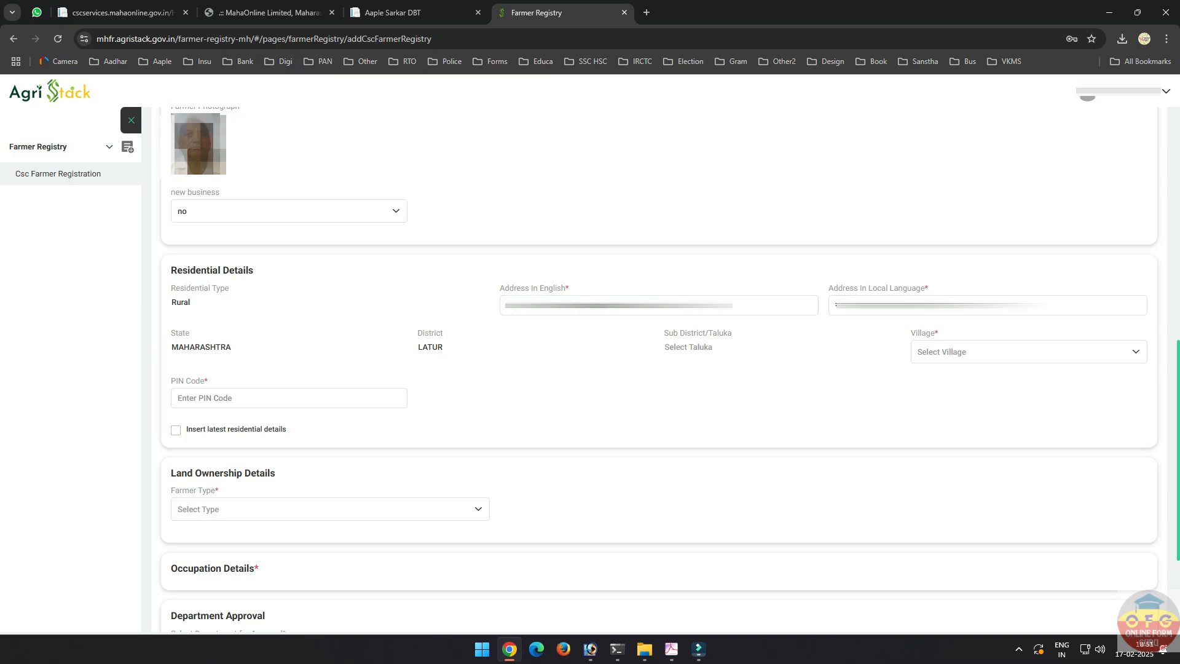
pyautogui.click(659, 305)
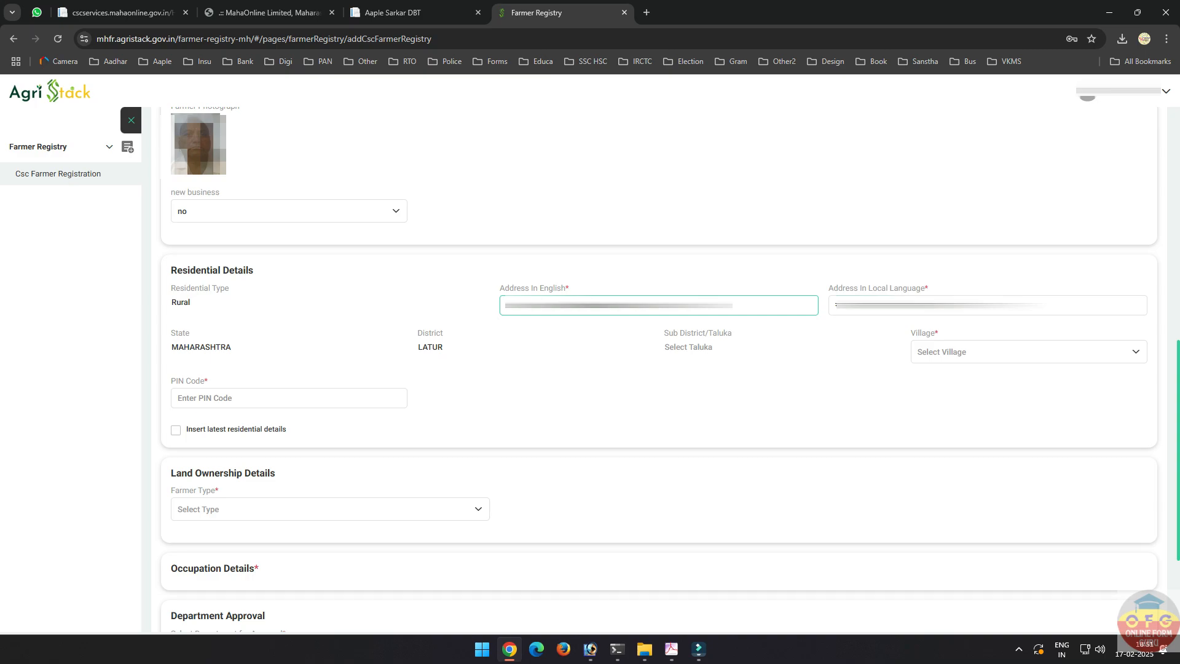
pyautogui.press('Tab')
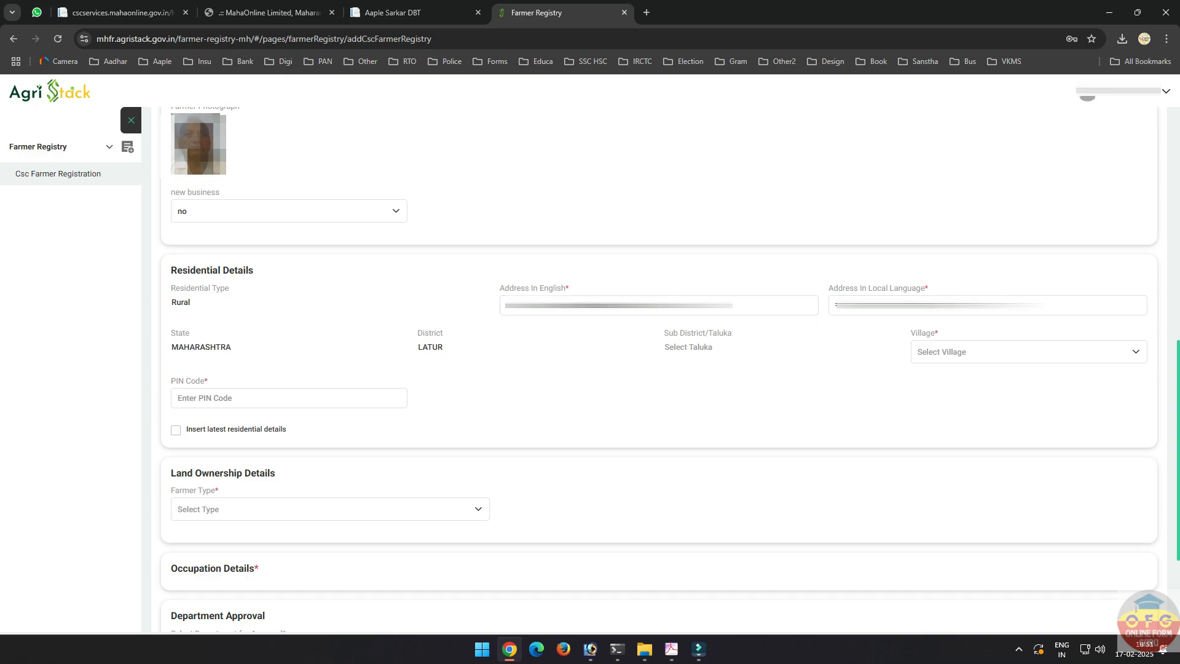
# Step: Choose Latur (rural) as the village
pyautogui.scroll(-1, 507, 244)
pyautogui.press('Down')
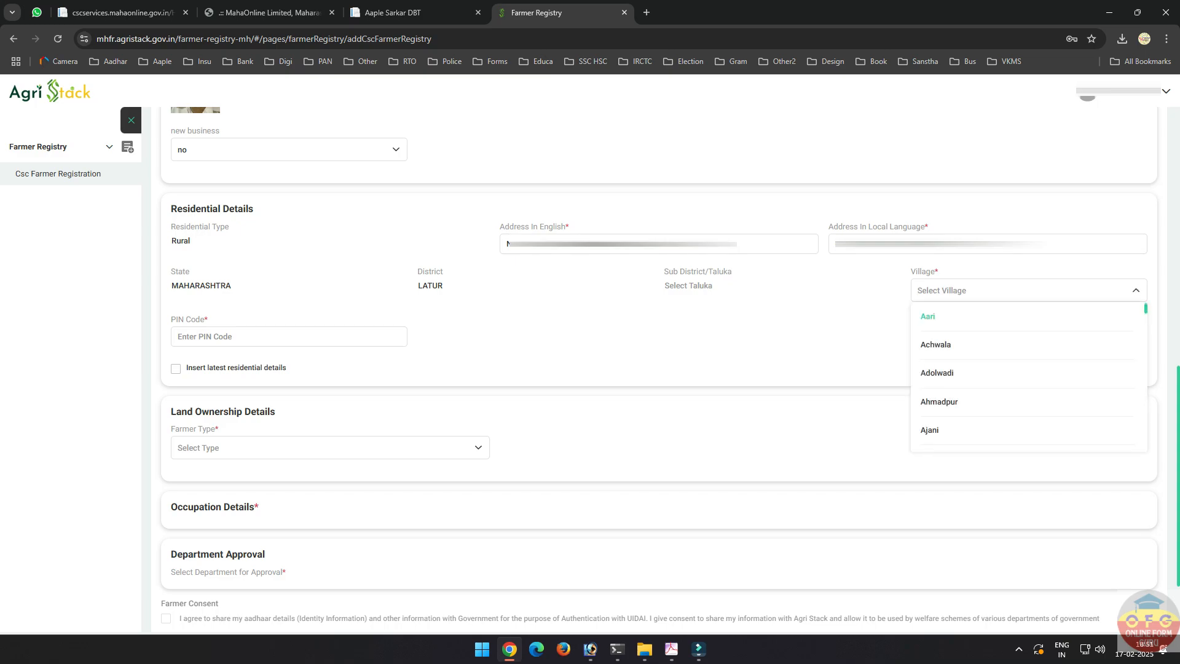
pyautogui.write('lat')
pyautogui.press('Down')
pyautogui.press('Down')
pyautogui.press('Up')
pyautogui.press('Return')
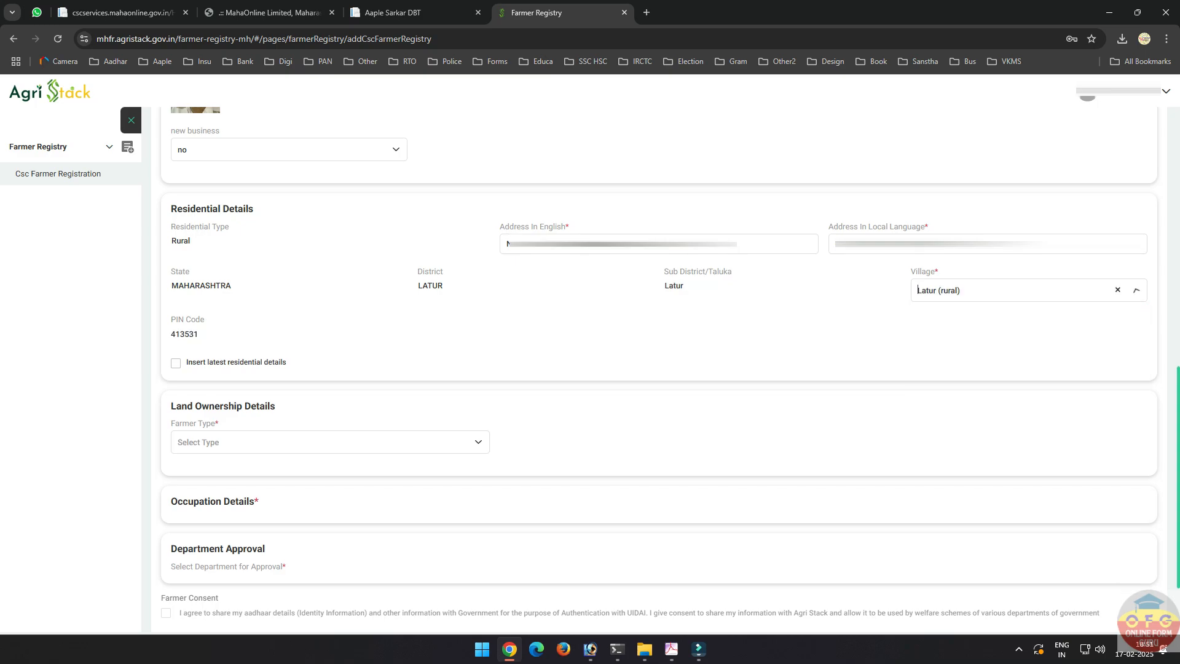
# Step: Set Farmer Type to Owner with Agriculture as the occupation
pyautogui.scroll(-2, 669, 367)
pyautogui.press('Tab')
pyautogui.press('Down')
pyautogui.press('Return')
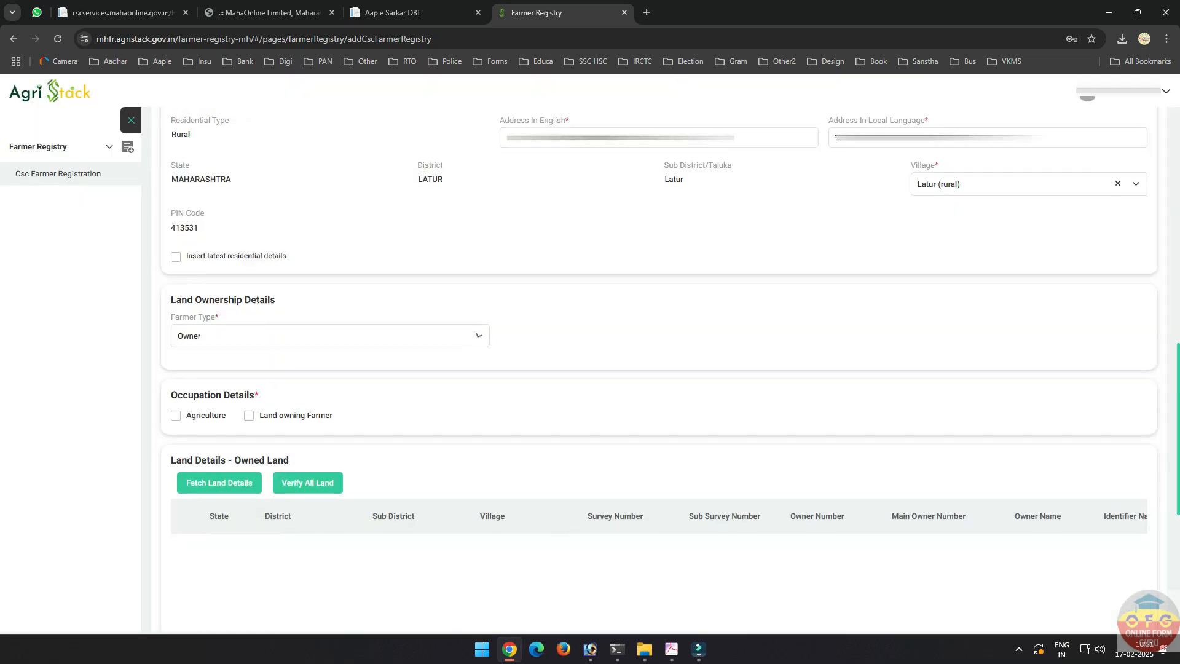
pyautogui.scroll(-2, 658, 369)
pyautogui.press('Tab')
pyautogui.press('Tab')
# Step: In Fetch Land Details, select district LATUR, sub-district Nilanga and village Gaur-560731
pyautogui.press('Return')
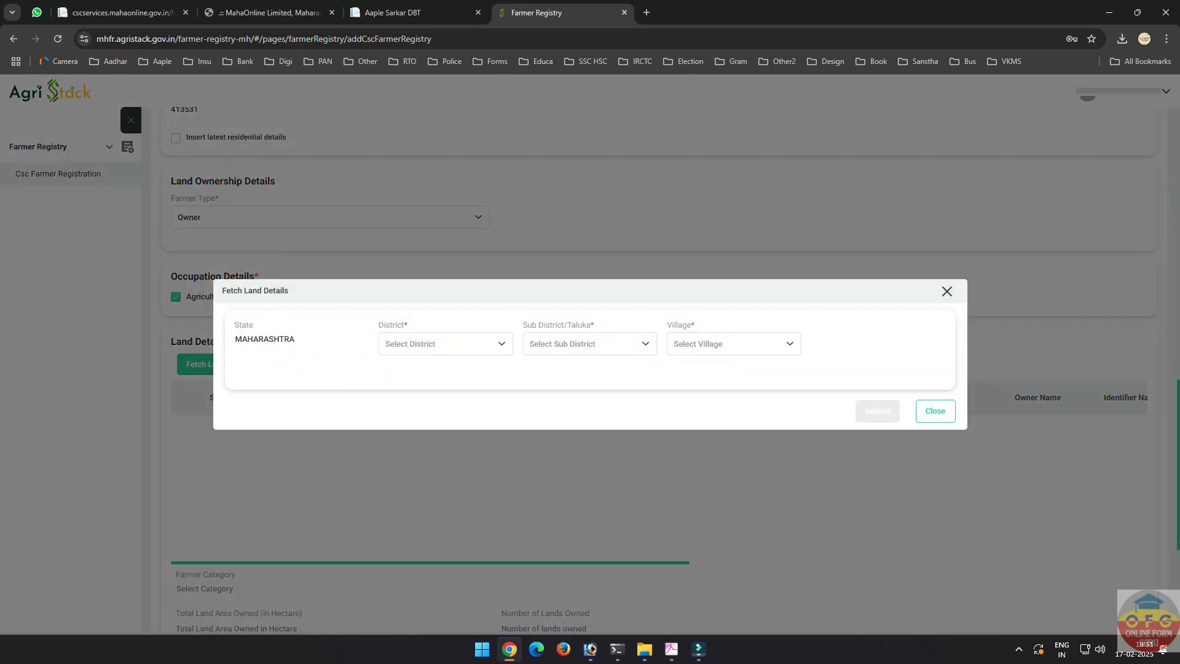
pyautogui.press('Down')
pyautogui.write('lat')
pyautogui.press('Return')
pyautogui.press('Tab')
pyautogui.press('Down')
pyautogui.write('lat')
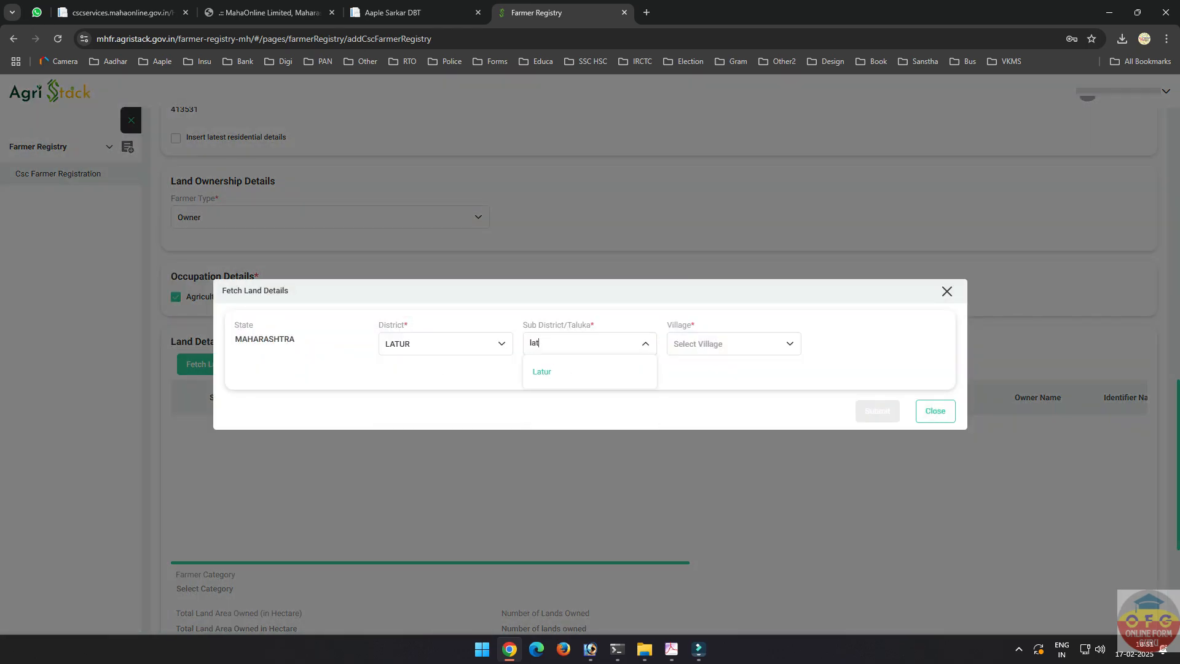
pyautogui.press('BackSpace')
pyautogui.press('BackSpace')
pyautogui.press('BackSpace')
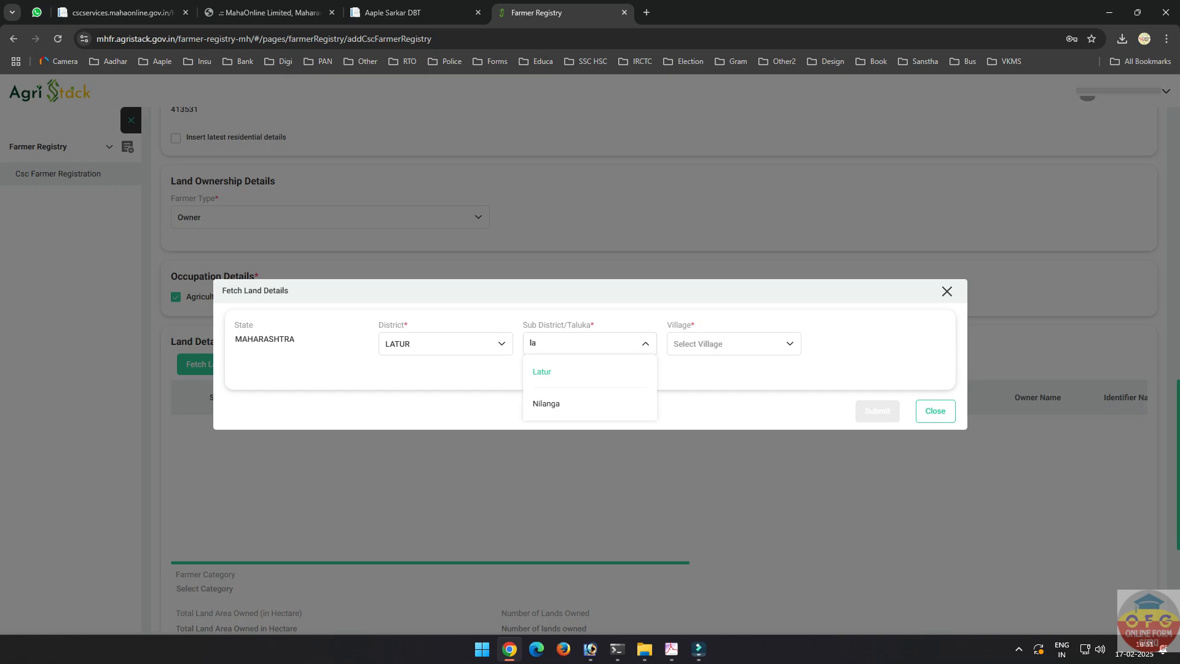
pyautogui.write('n')
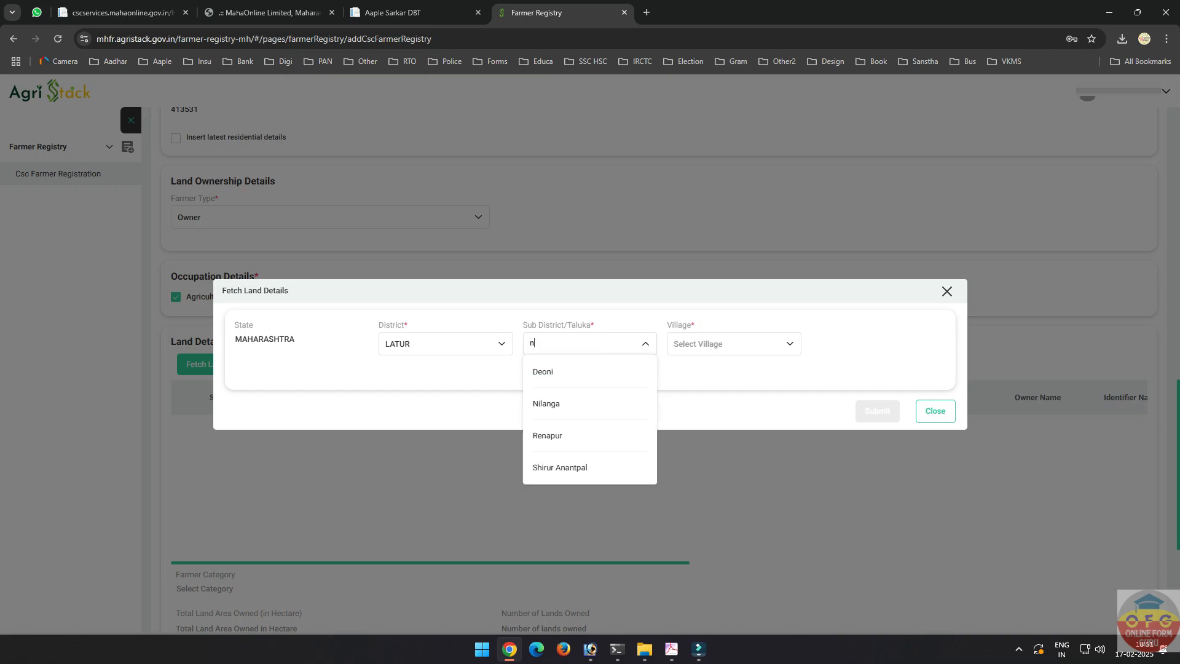
pyautogui.write('ila')
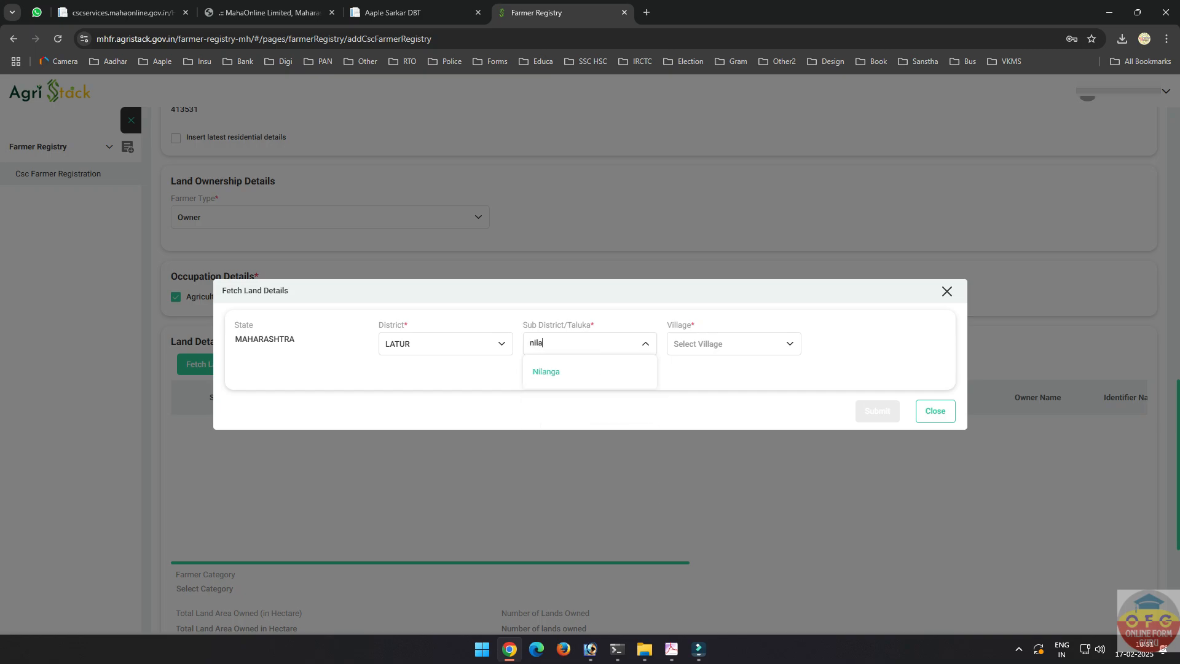
pyautogui.press('Return')
pyautogui.press('Tab')
pyautogui.write('g')
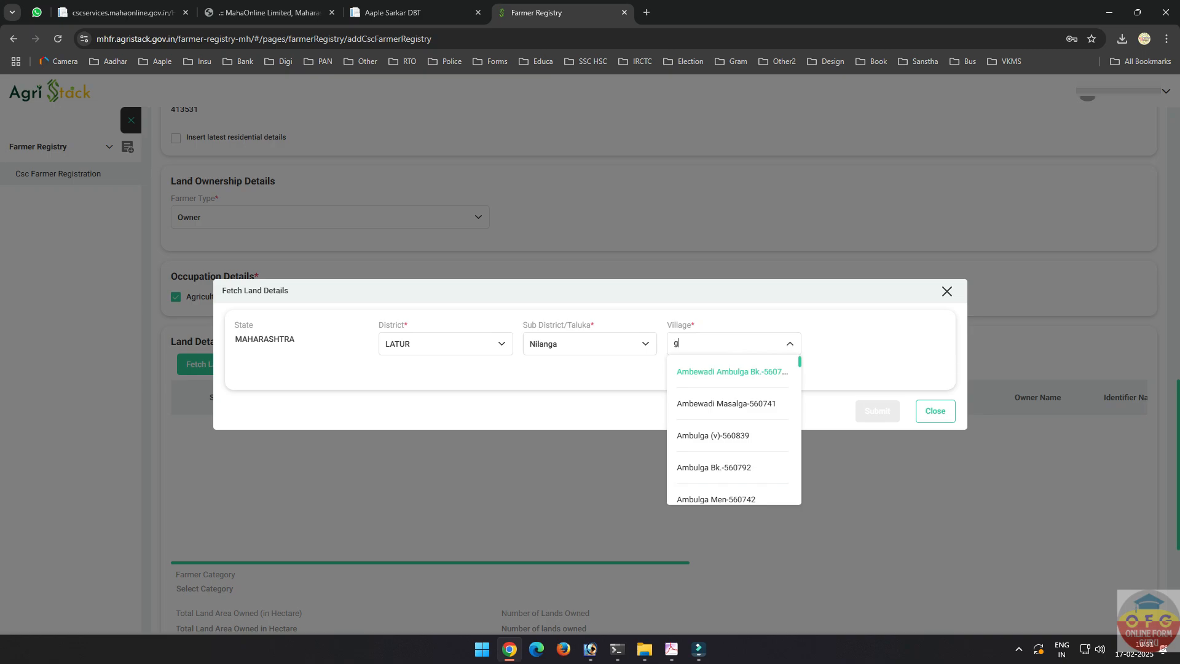
pyautogui.write('aur')
pyautogui.press('Down')
pyautogui.press('Return')
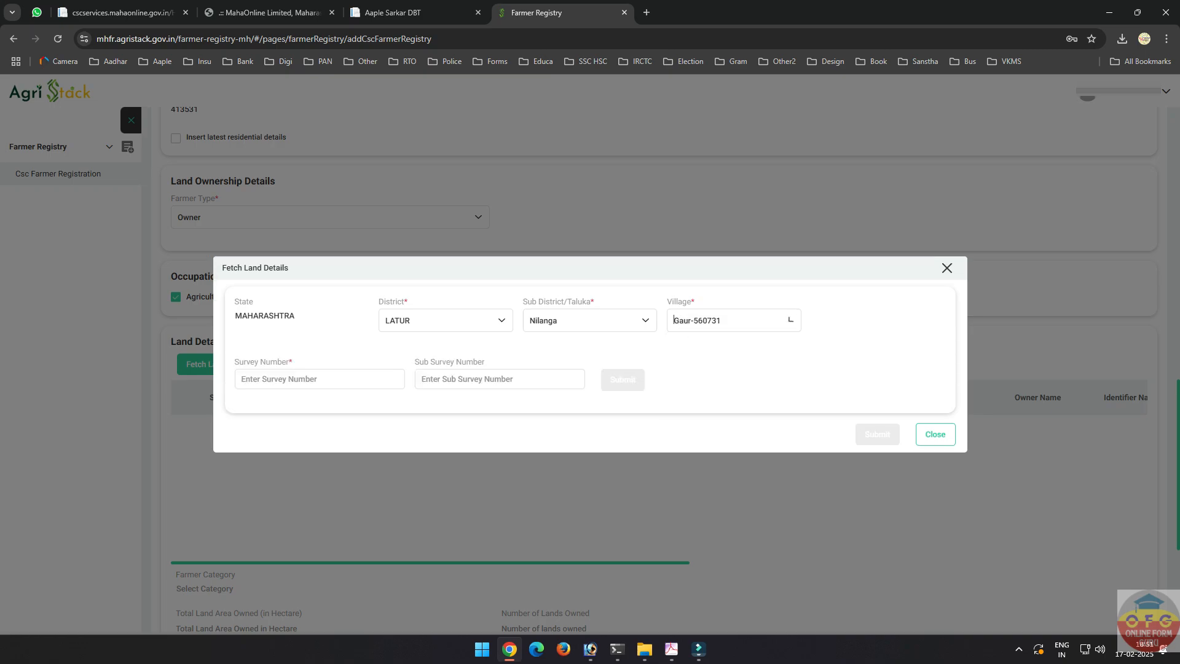
# Step: Look up survey 426, pick the farmer as owner and add the ticked land
pyautogui.press('Tab')
pyautogui.write('4')
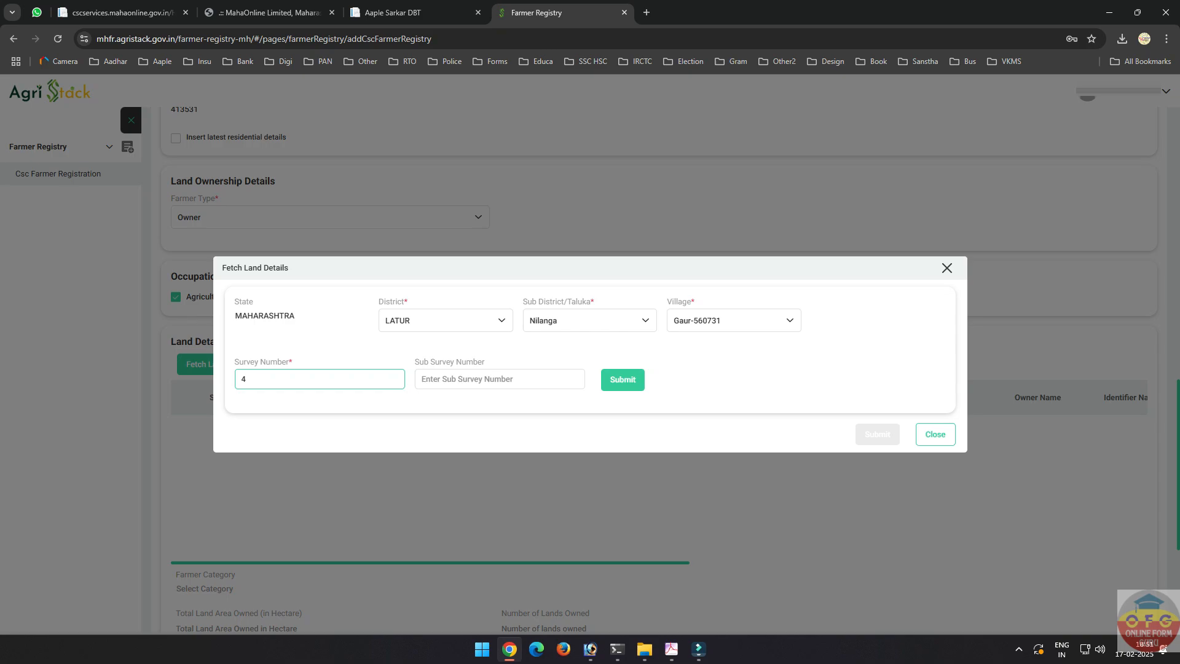
pyautogui.write('26')
pyautogui.press('Tab')
pyautogui.press('Tab')
pyautogui.press('Return')
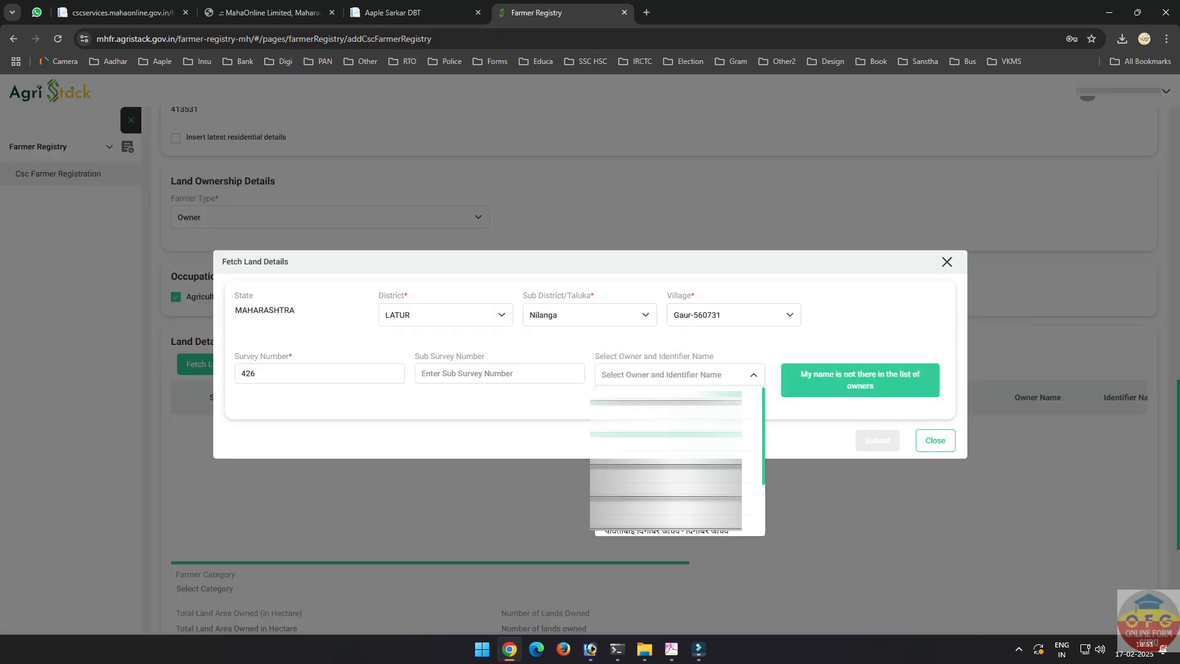
pyautogui.press('Down')
pyautogui.press('Down')
pyautogui.press('Down')
pyautogui.press('Down')
pyautogui.press('Down')
pyautogui.press('Down')
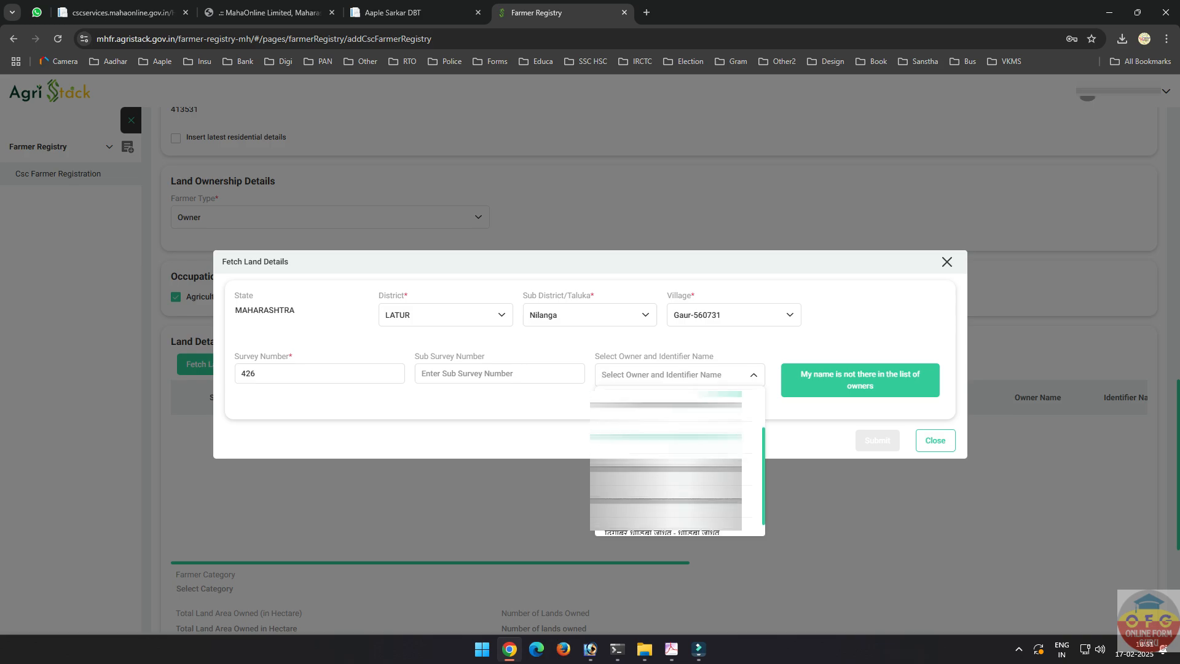
pyautogui.press('Return')
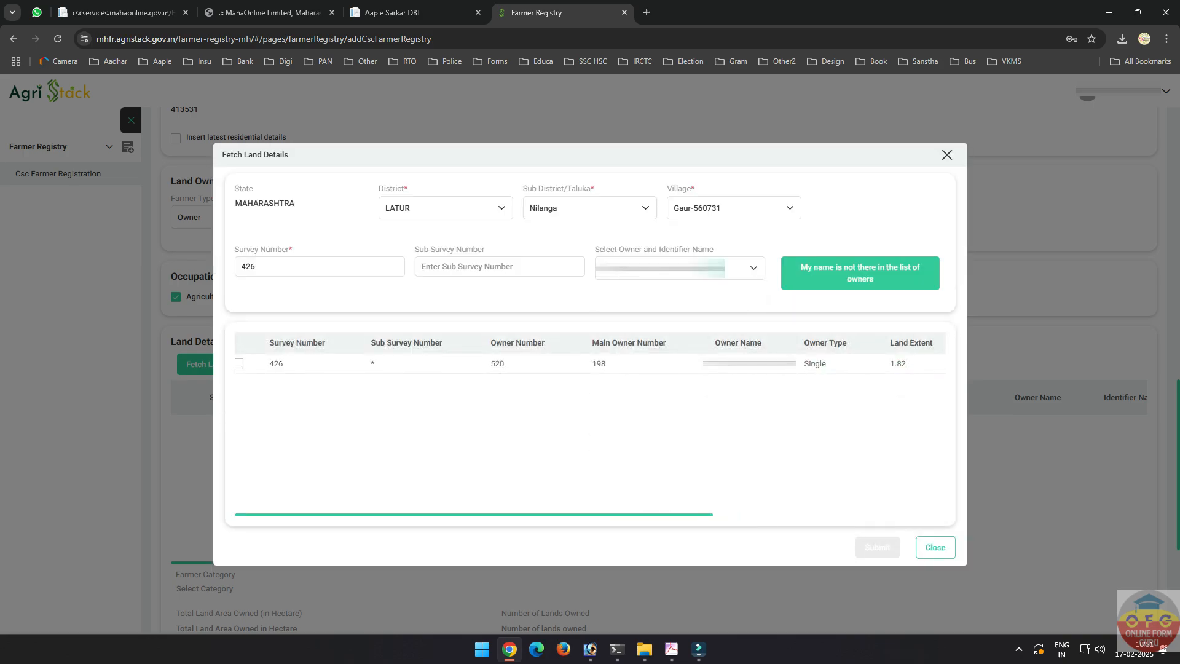
pyautogui.click(239, 363)
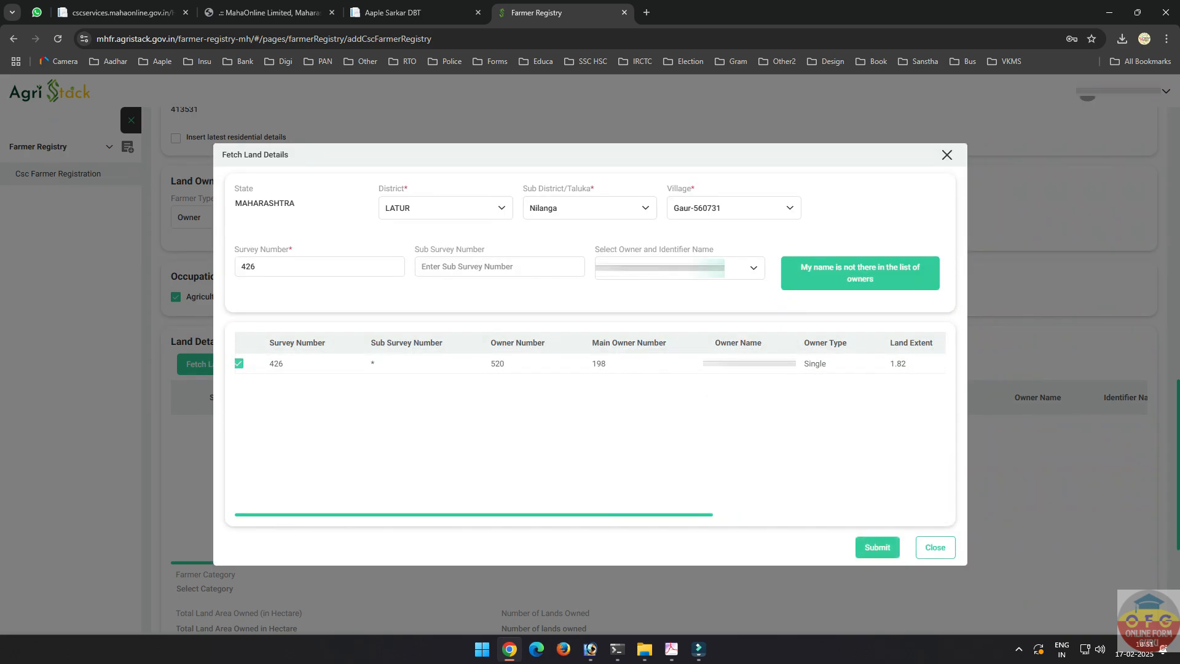
pyautogui.click(877, 547)
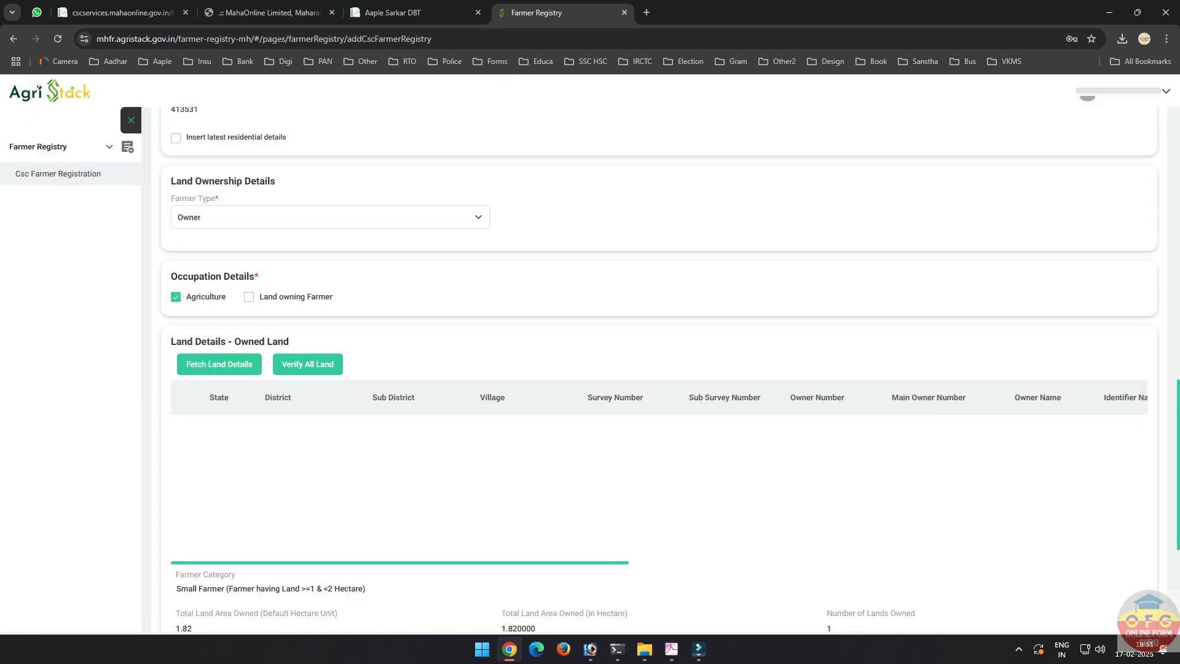
# Step: Verify all of the farmer's owned land and review the land table
pyautogui.click(307, 364)
pyautogui.scroll(-3, 307, 364)
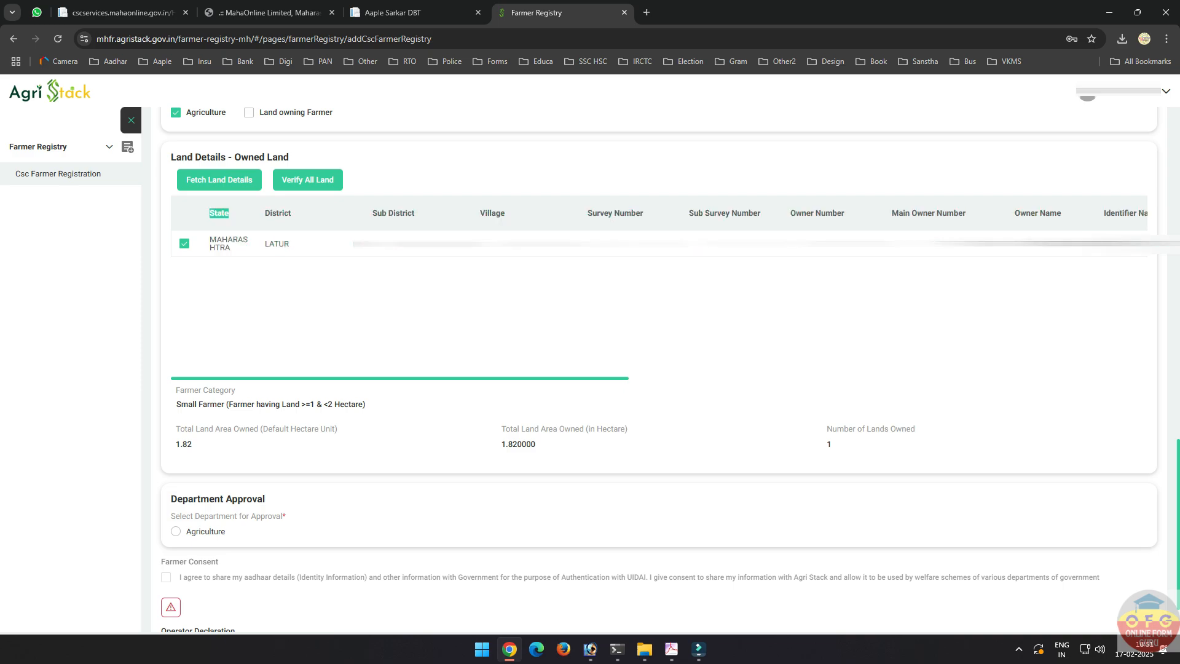
pyautogui.hscroll(10, 659, 292)
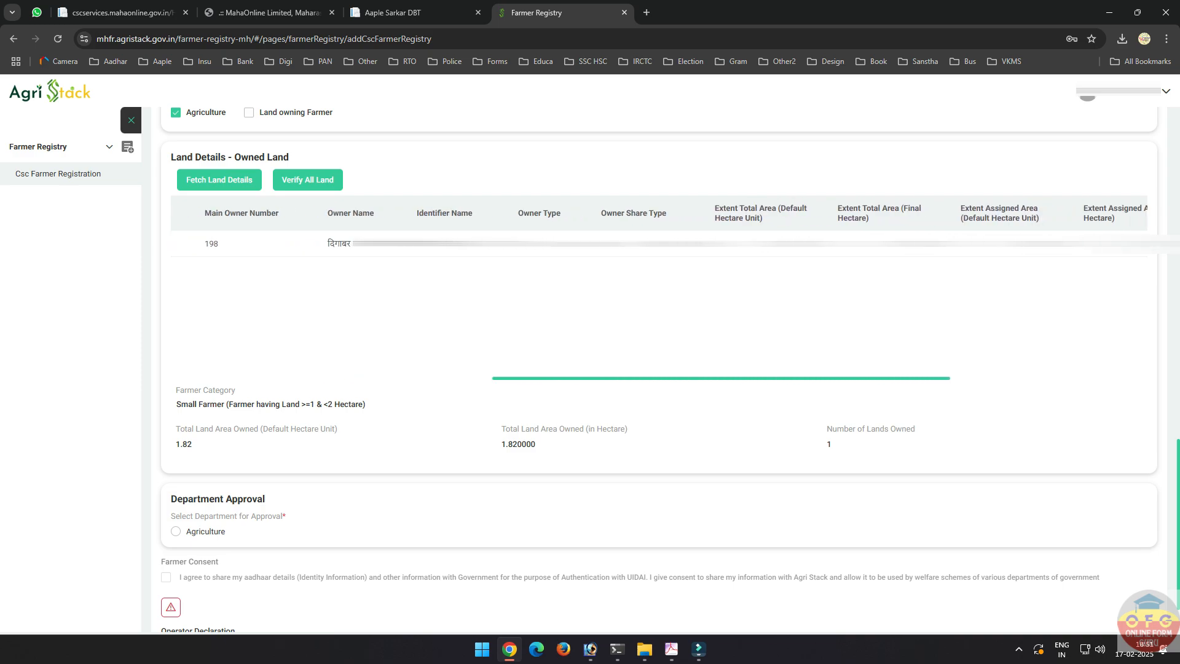
pyautogui.hscroll(7, 659, 292)
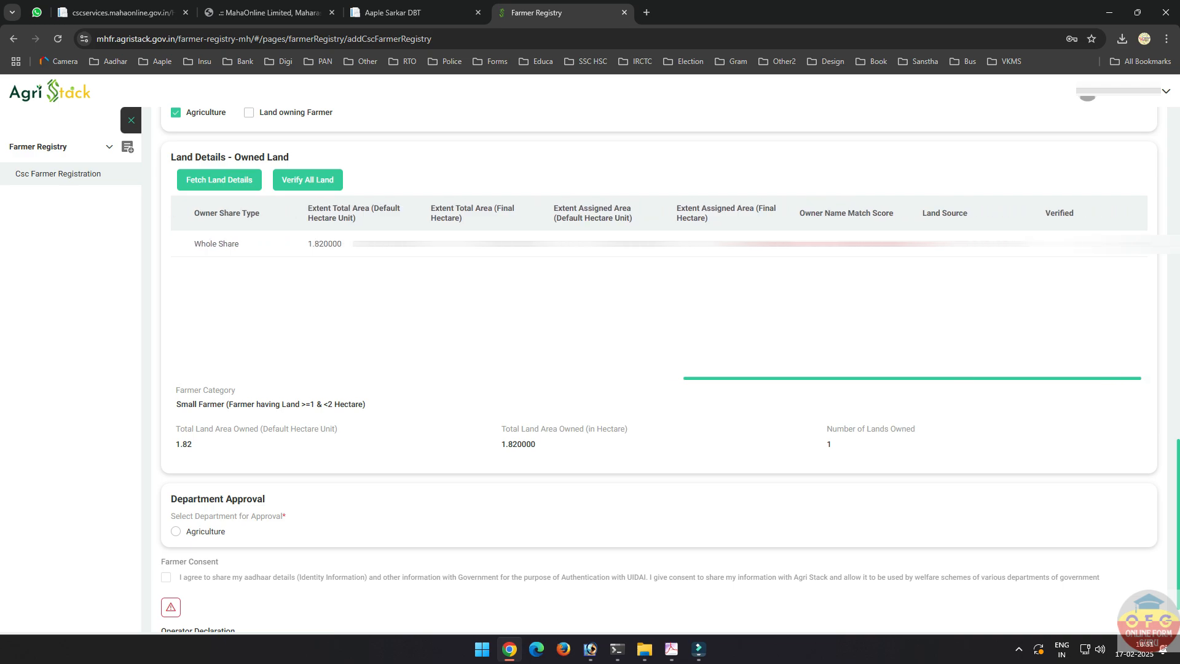
pyautogui.hscroll(-10, 659, 292)
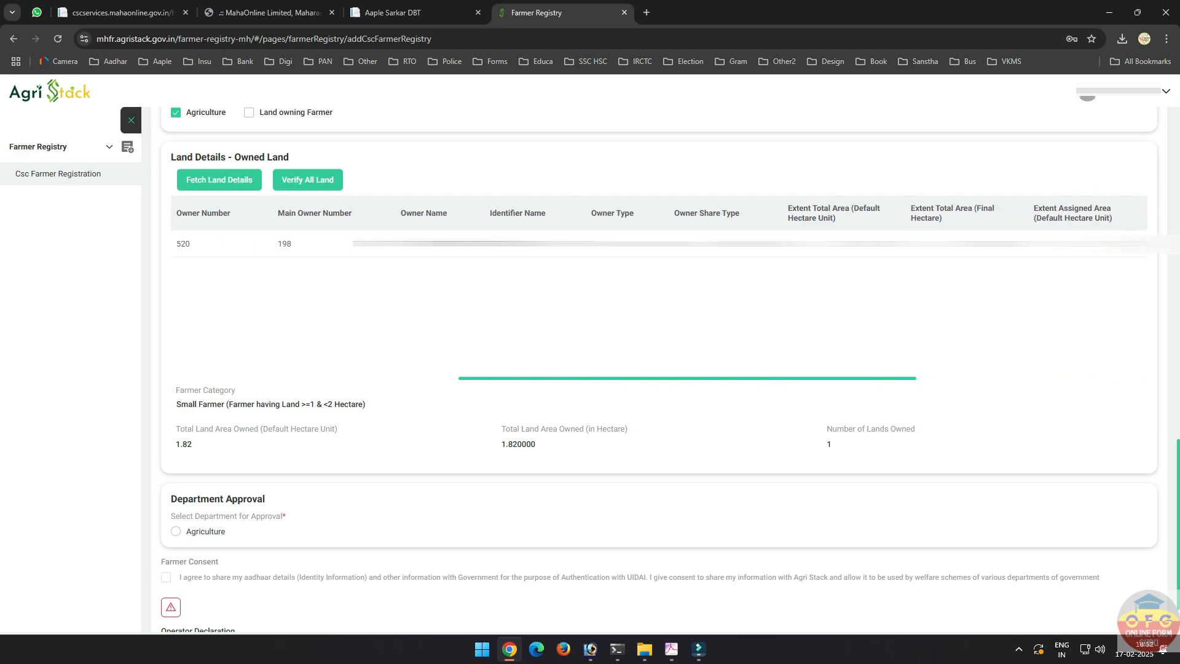
pyautogui.hscroll(-5, 659, 292)
pyautogui.scroll(-1, 659, 307)
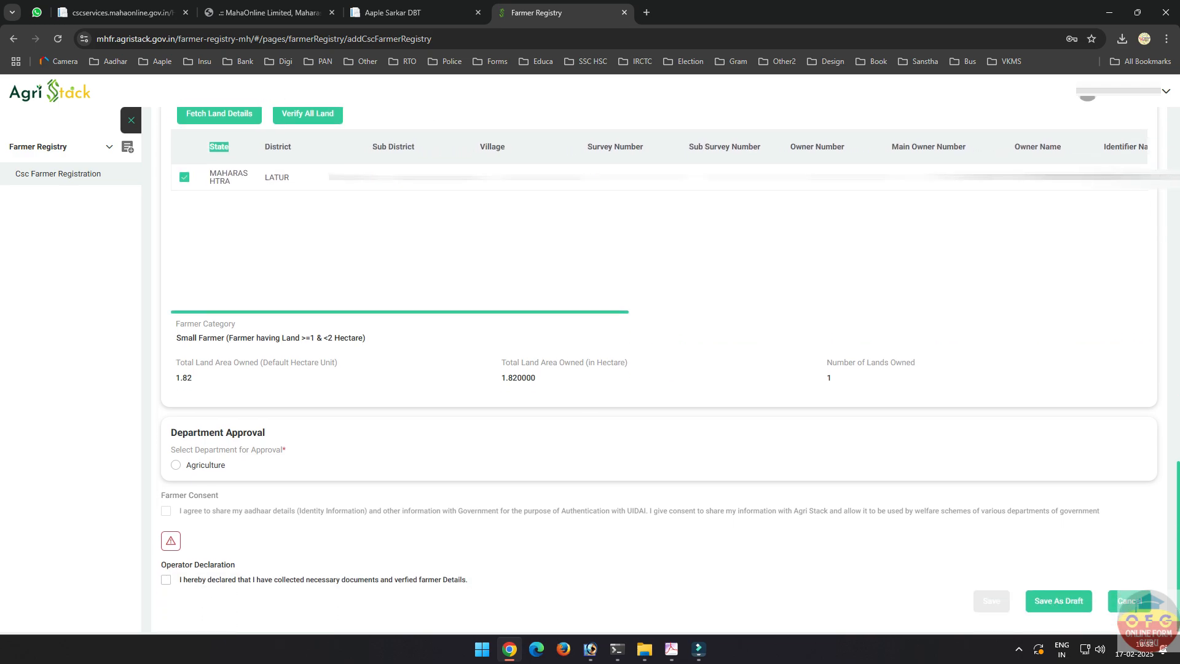
pyautogui.scroll(1, 664, 329)
# Step: Select Agriculture for approval, tick Farmer Consent and Operator Declaration, and save
pyautogui.click(176, 494)
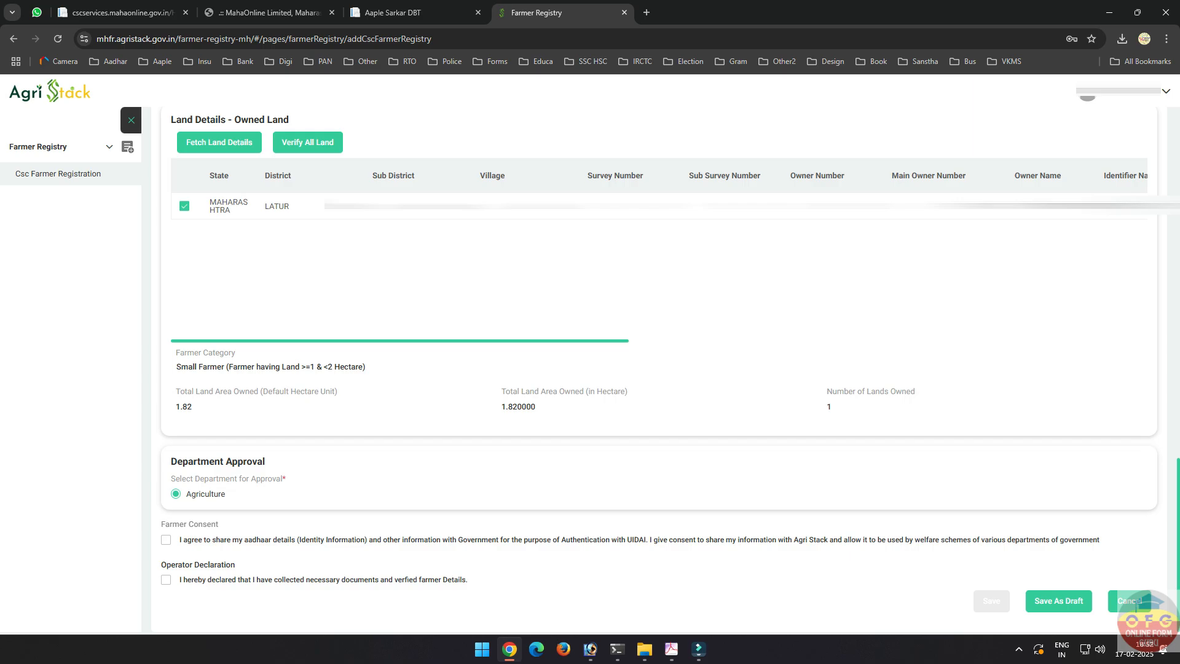
pyautogui.click(166, 540)
pyautogui.click(166, 580)
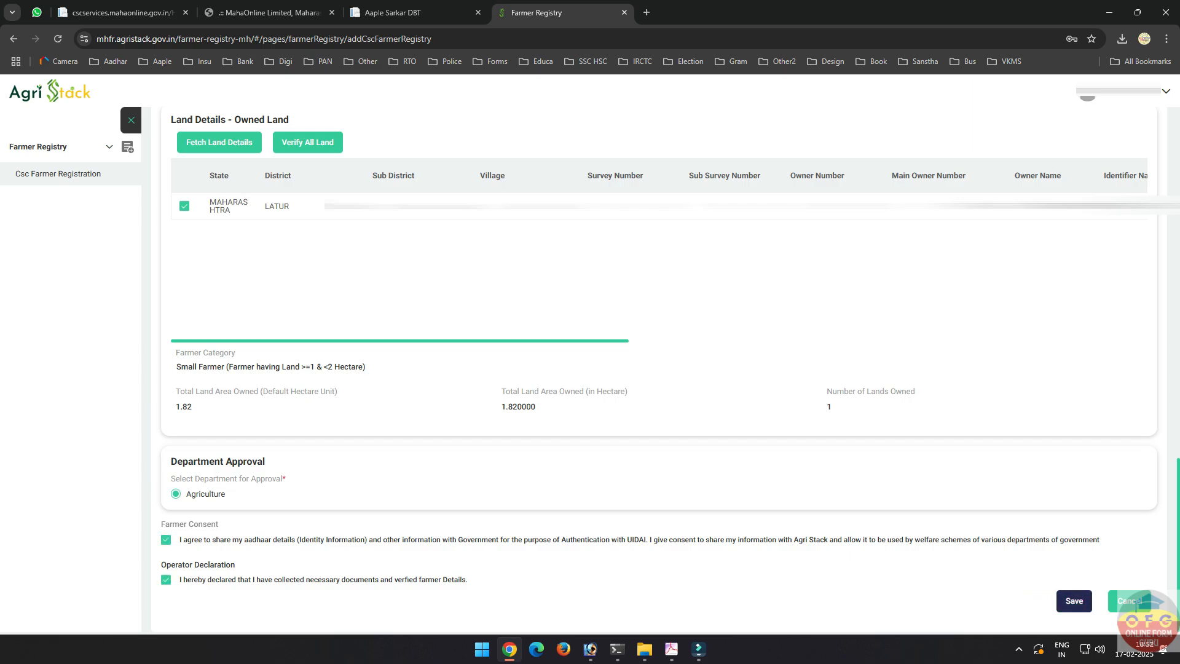
pyautogui.click(1074, 600)
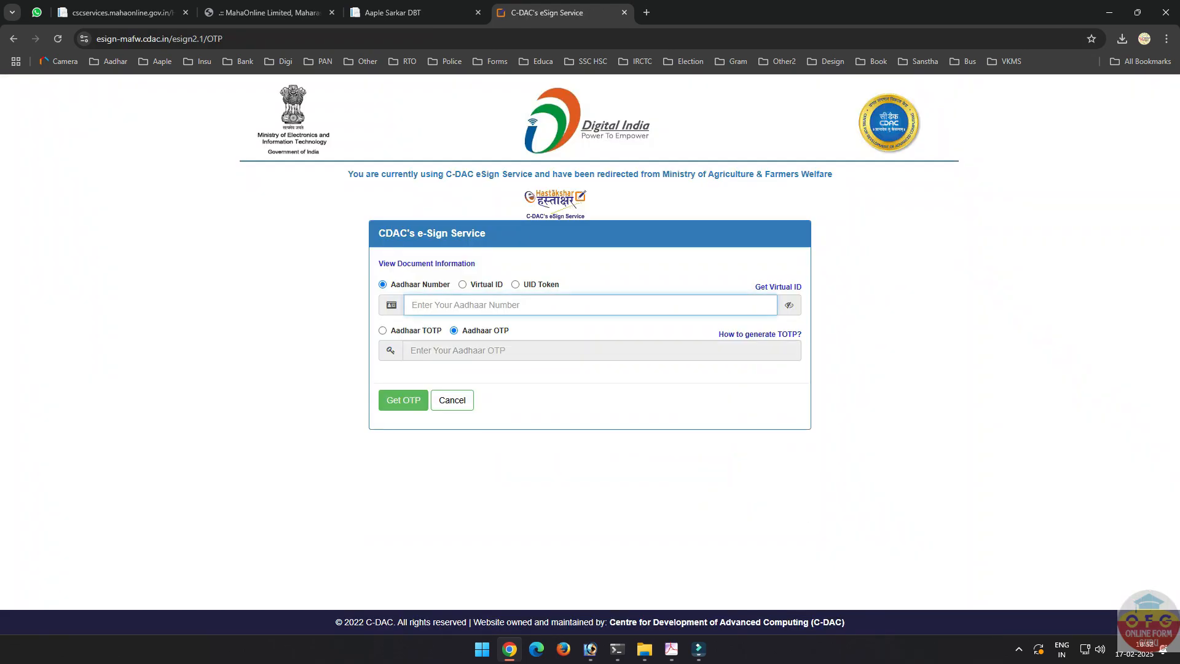
# Step: Enter the farmer's Aadhaar number and request the eSign OTP
pyautogui.write('••••••••••••')
pyautogui.press('Return')
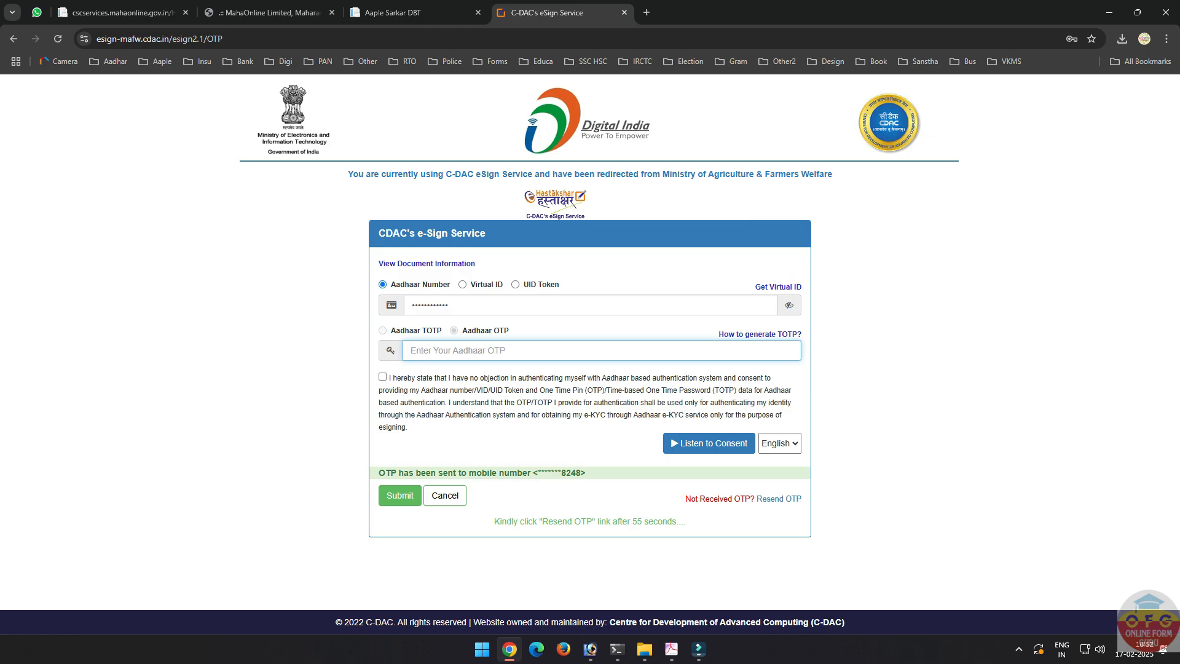
# Step: Enter the received Aadhaar OTP and submit it to complete the eSign
pyautogui.press('Return')
pyautogui.write('******')
pyautogui.press('Return')
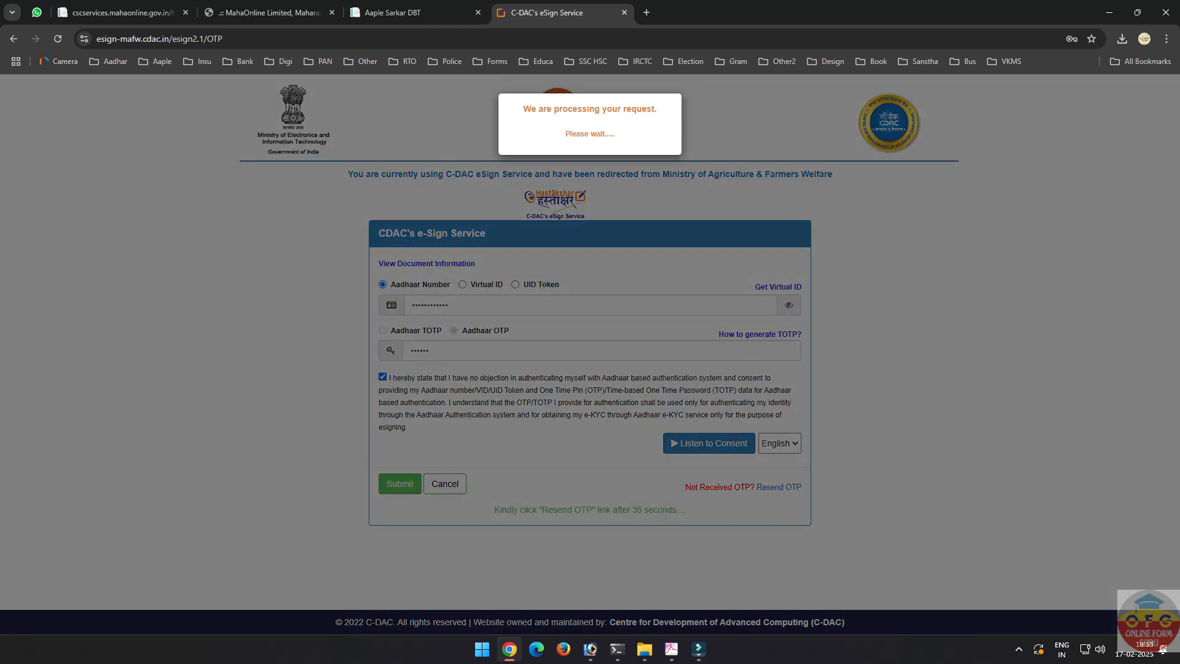